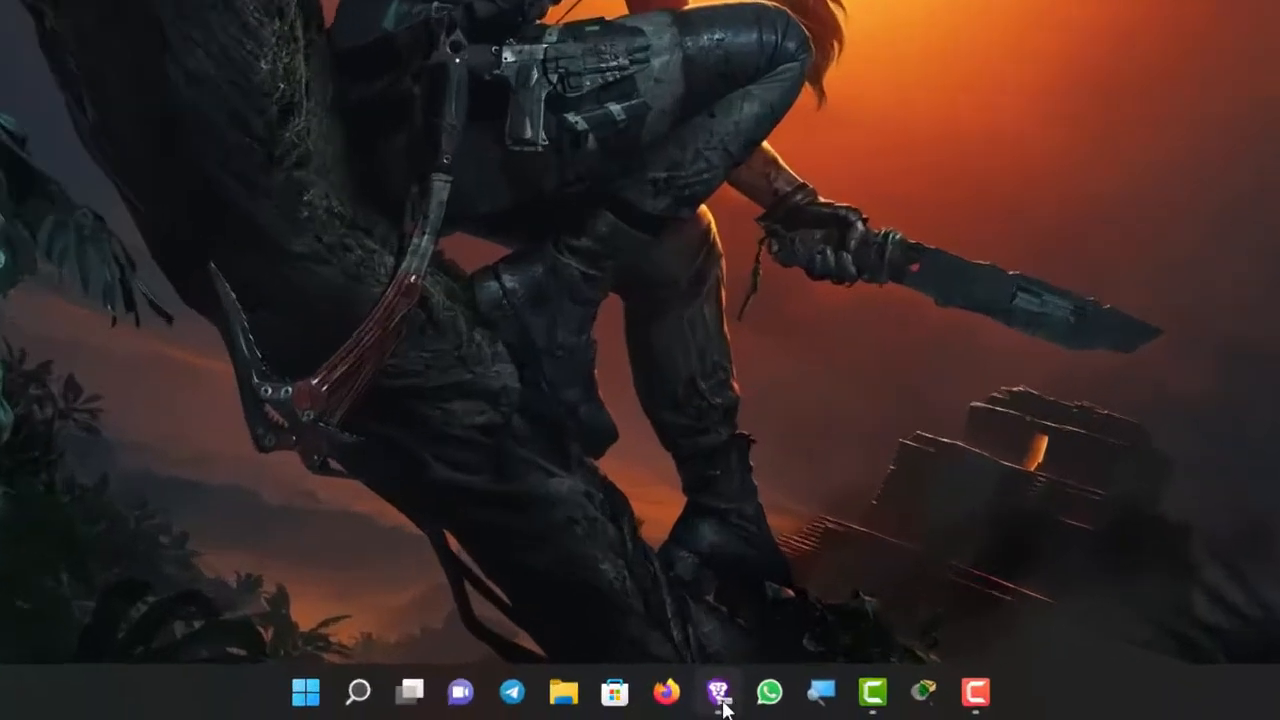
Switch to the Brave browser and load the Google home page in place of the GitHub scripts page.
{"action": "mouse_move", "coordinate": [686, 706]}
{"action": "left_click", "coordinate": [725, 693]}
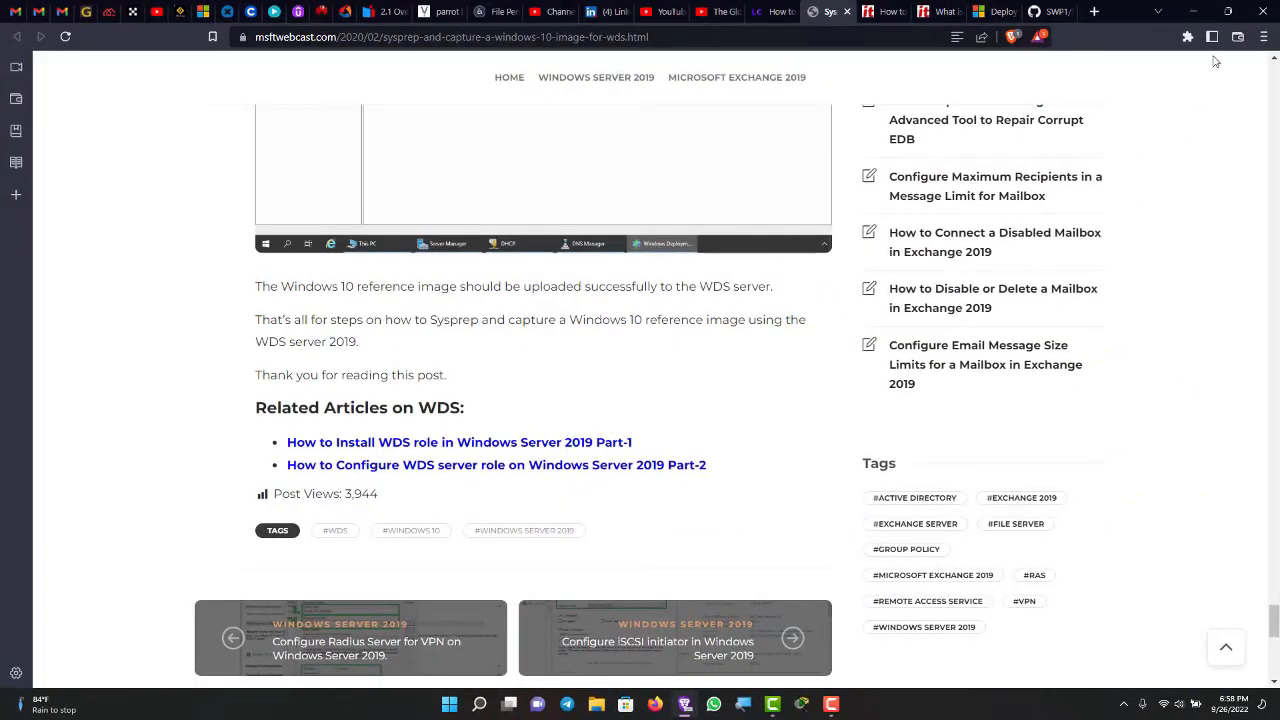
{"action": "left_click", "coordinate": [1061, 8]}
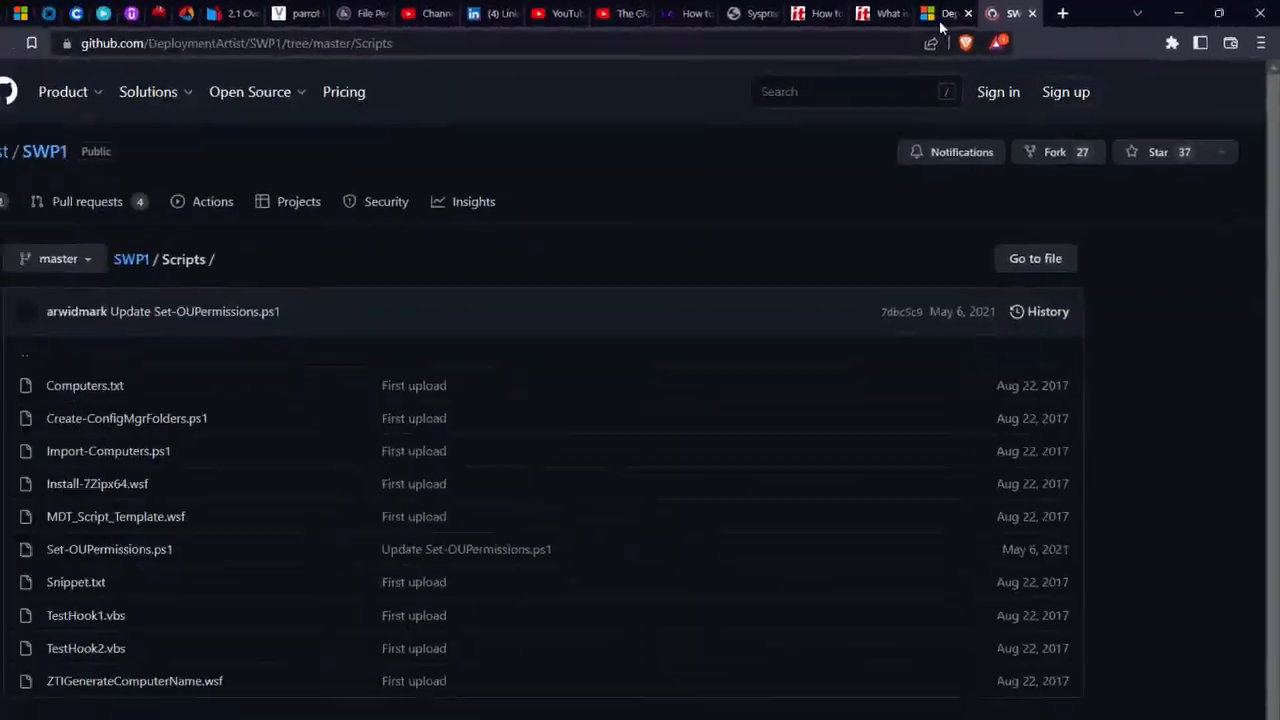
{"action": "left_click", "coordinate": [244, 66]}
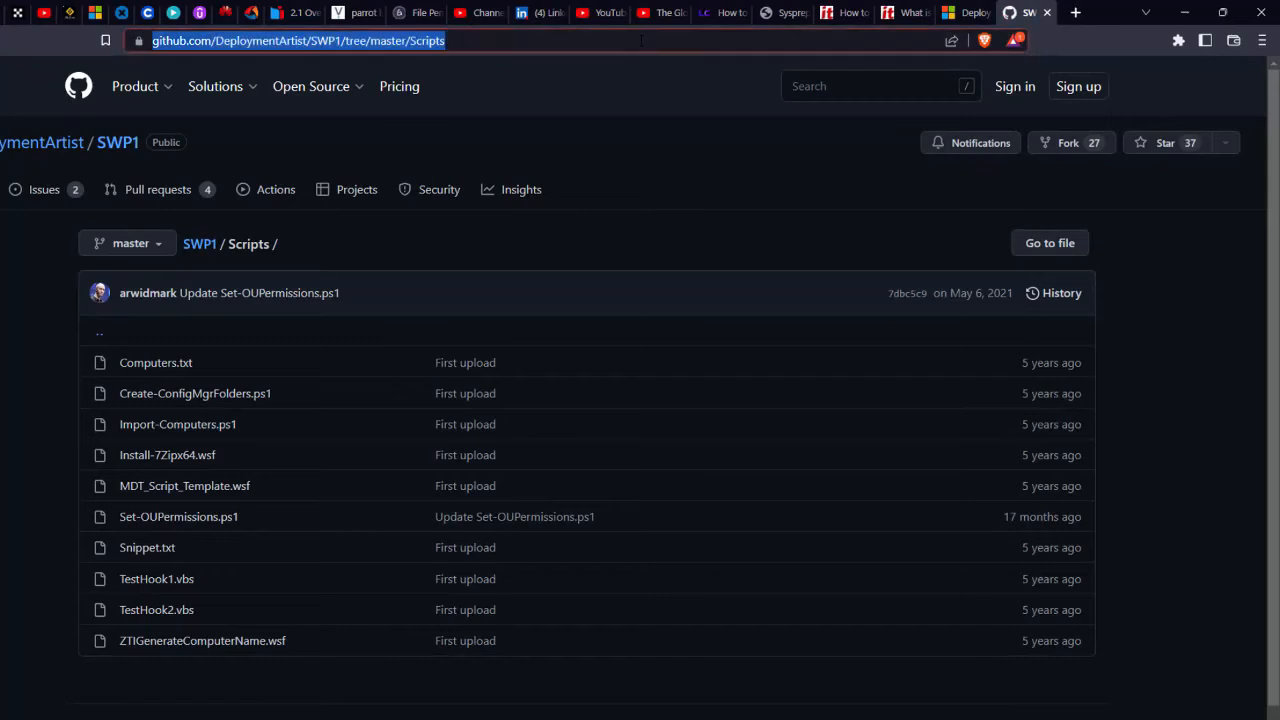
{"action": "type", "text": "goo"}
{"action": "key", "text": "Return"}
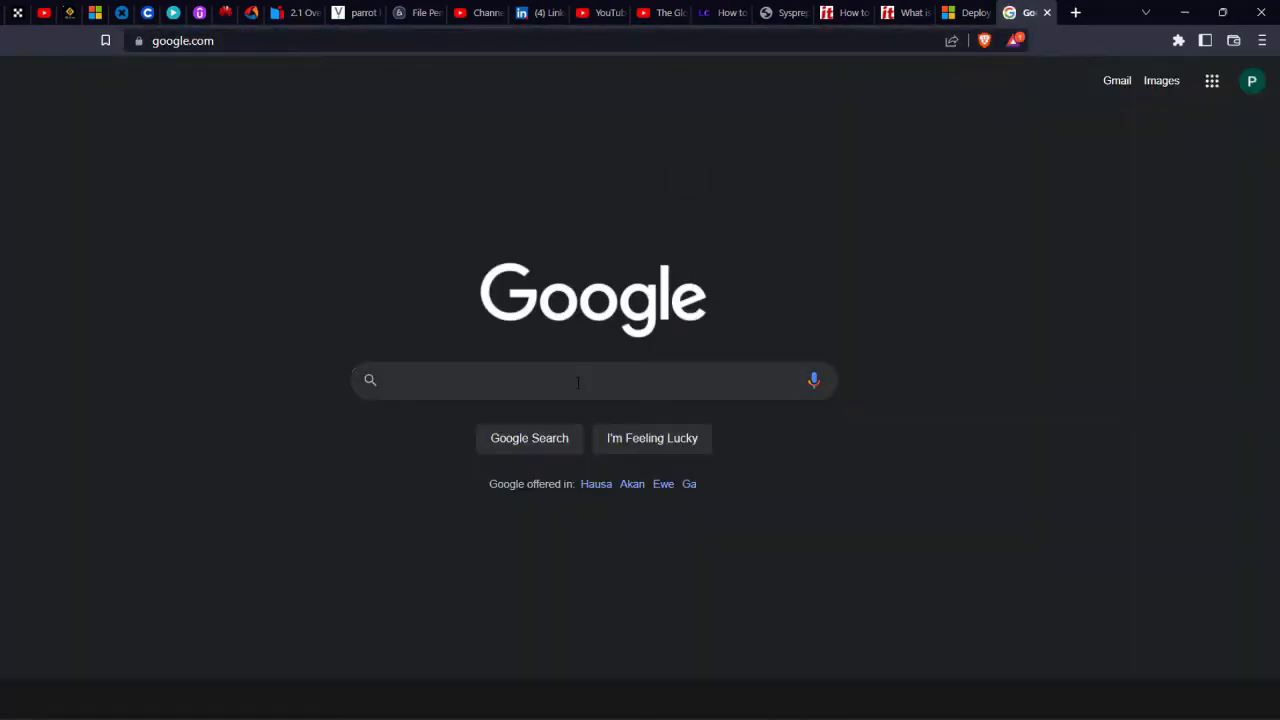
Search Google for "gns3 download" and open the official GNS3 software download page.
{"action": "left_click", "coordinate": [578, 380]}
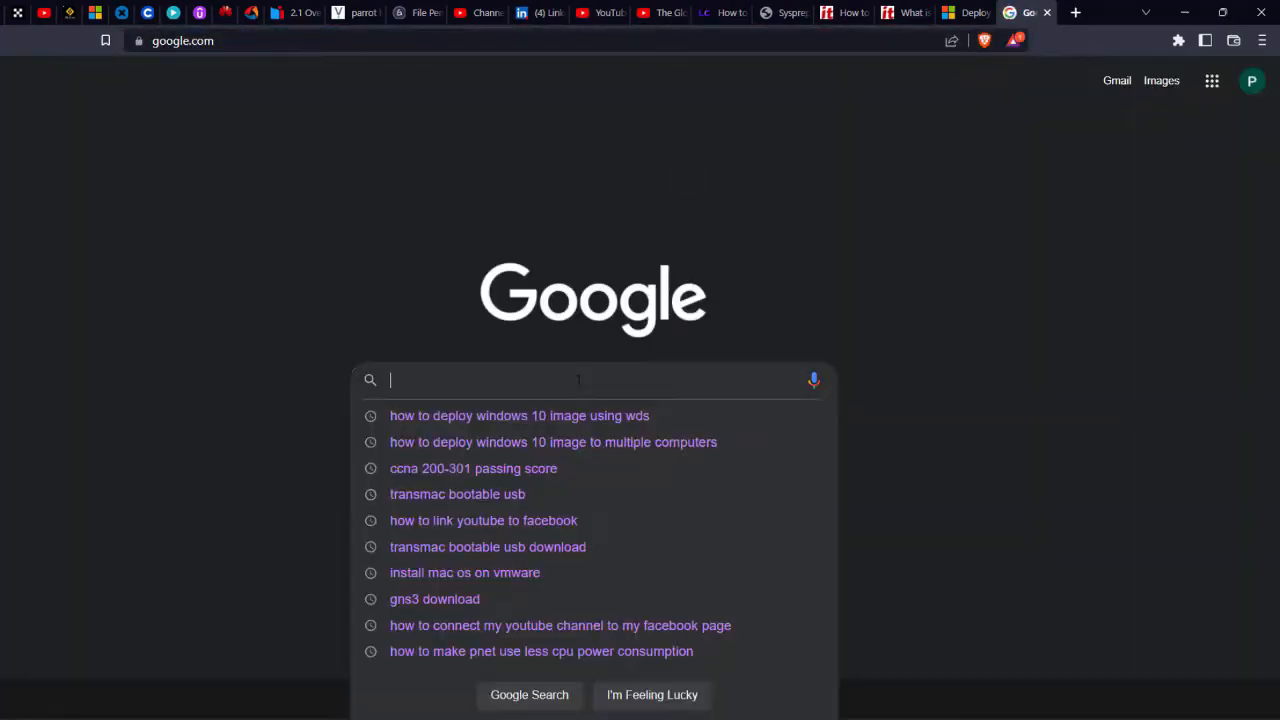
{"action": "type", "text": "GN"}
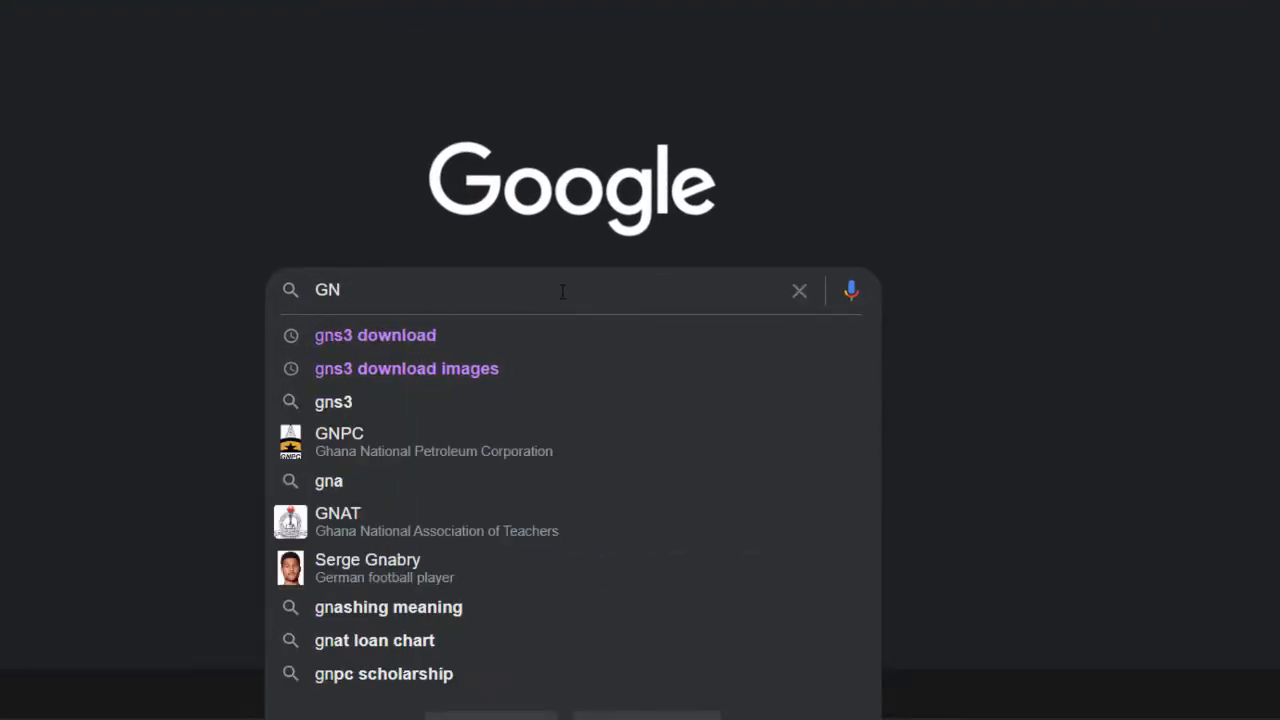
{"action": "left_click", "coordinate": [410, 346]}
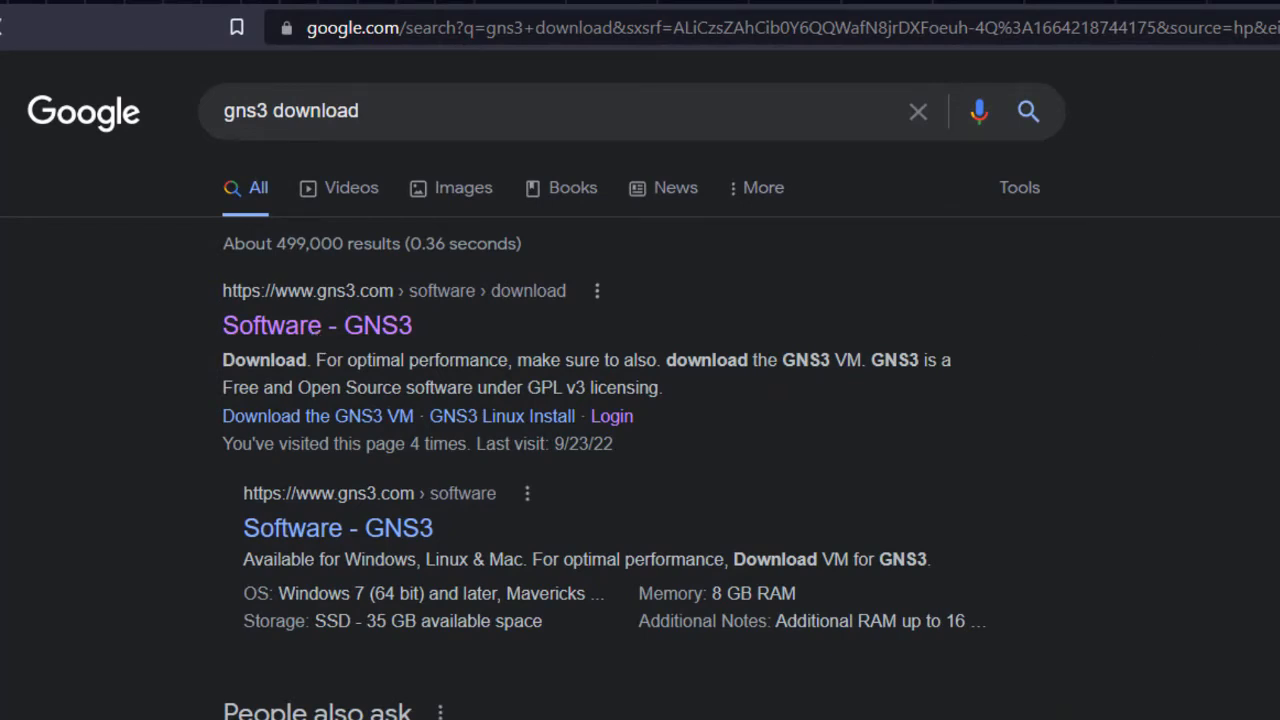
{"action": "left_click", "coordinate": [317, 326]}
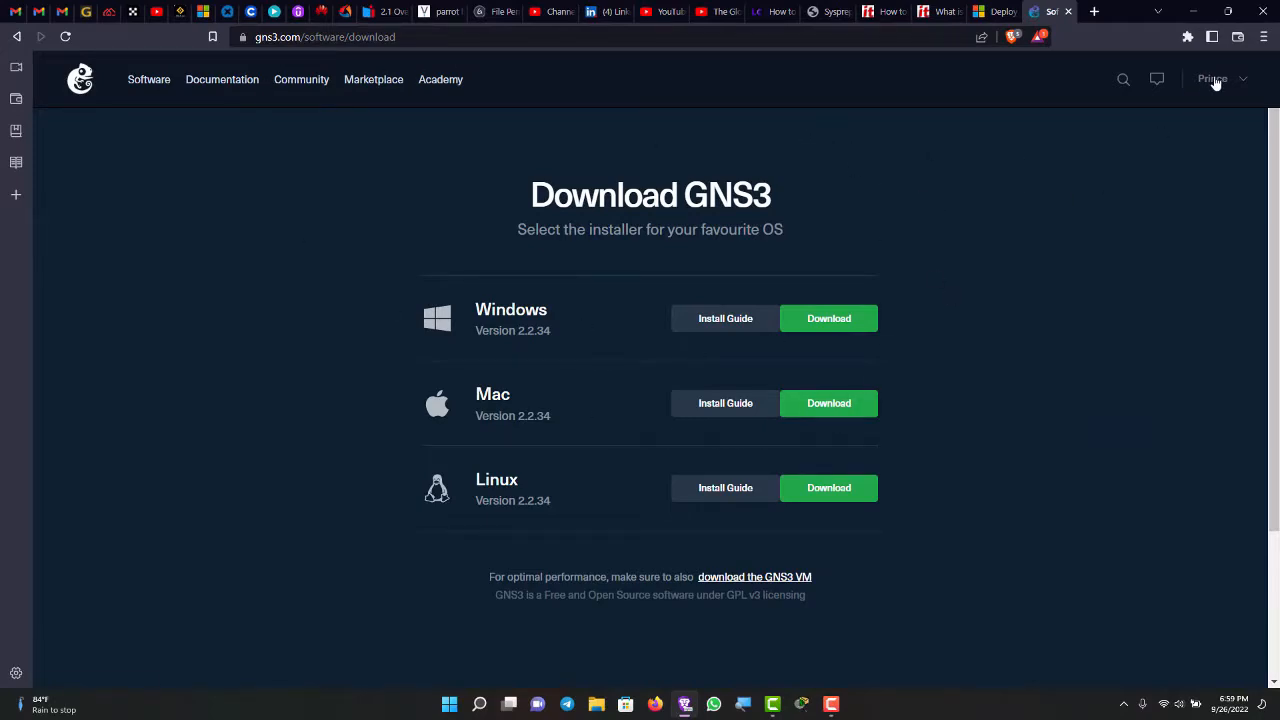
Open the account profile on the GNS3 site and log out of it.
{"action": "left_click", "coordinate": [1213, 80]}
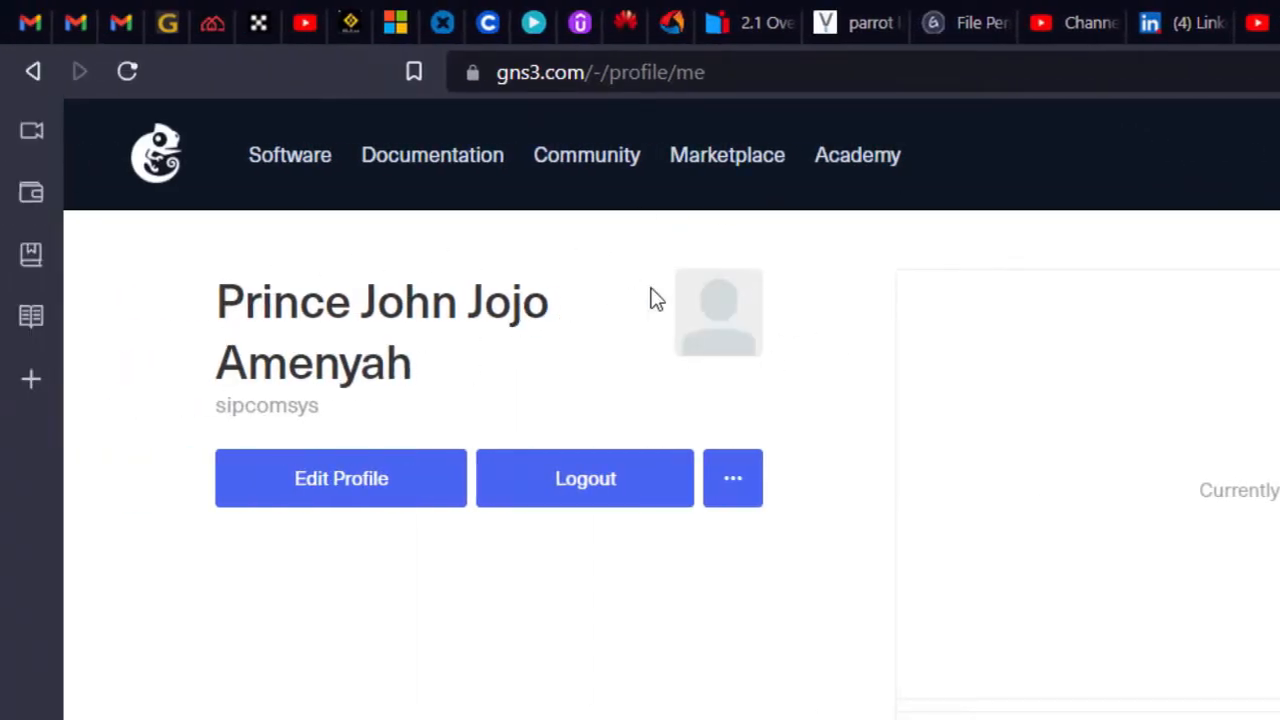
{"action": "left_click", "coordinate": [592, 478]}
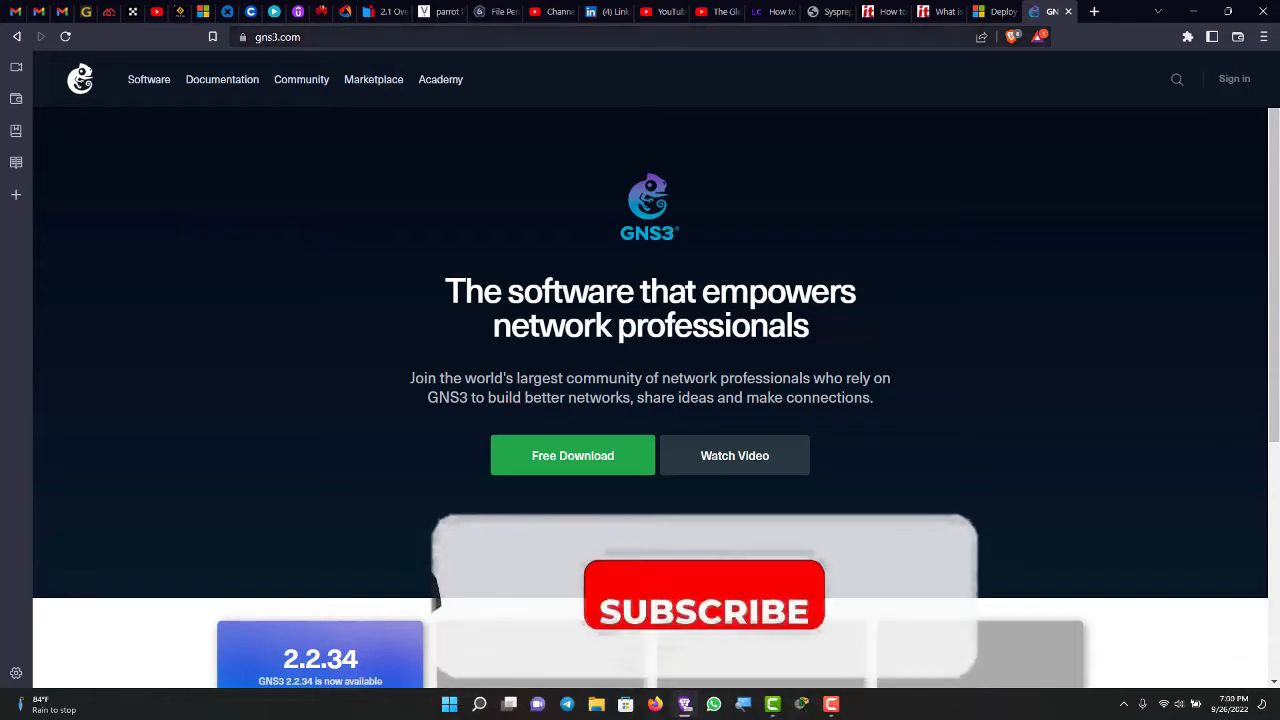
Request the GNS3 Windows installer and review the account creation form, including its software usage options.
{"action": "left_click", "coordinate": [576, 457]}
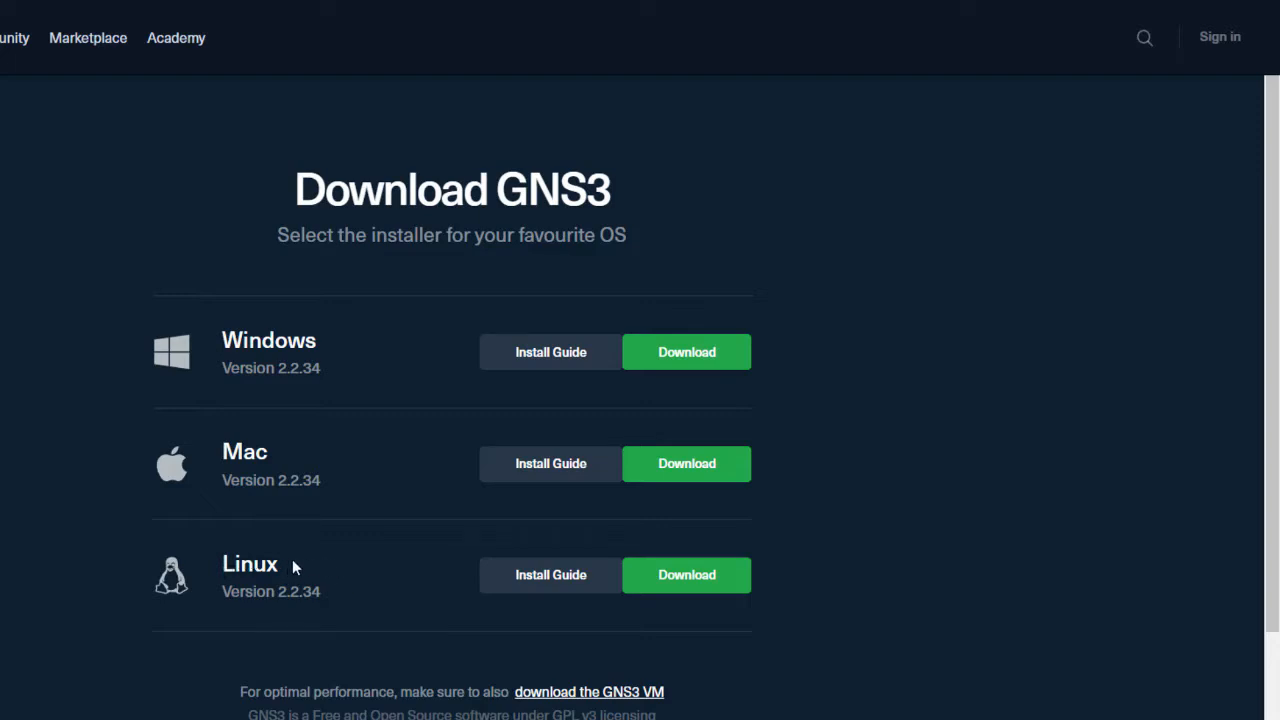
{"action": "left_click", "coordinate": [698, 355]}
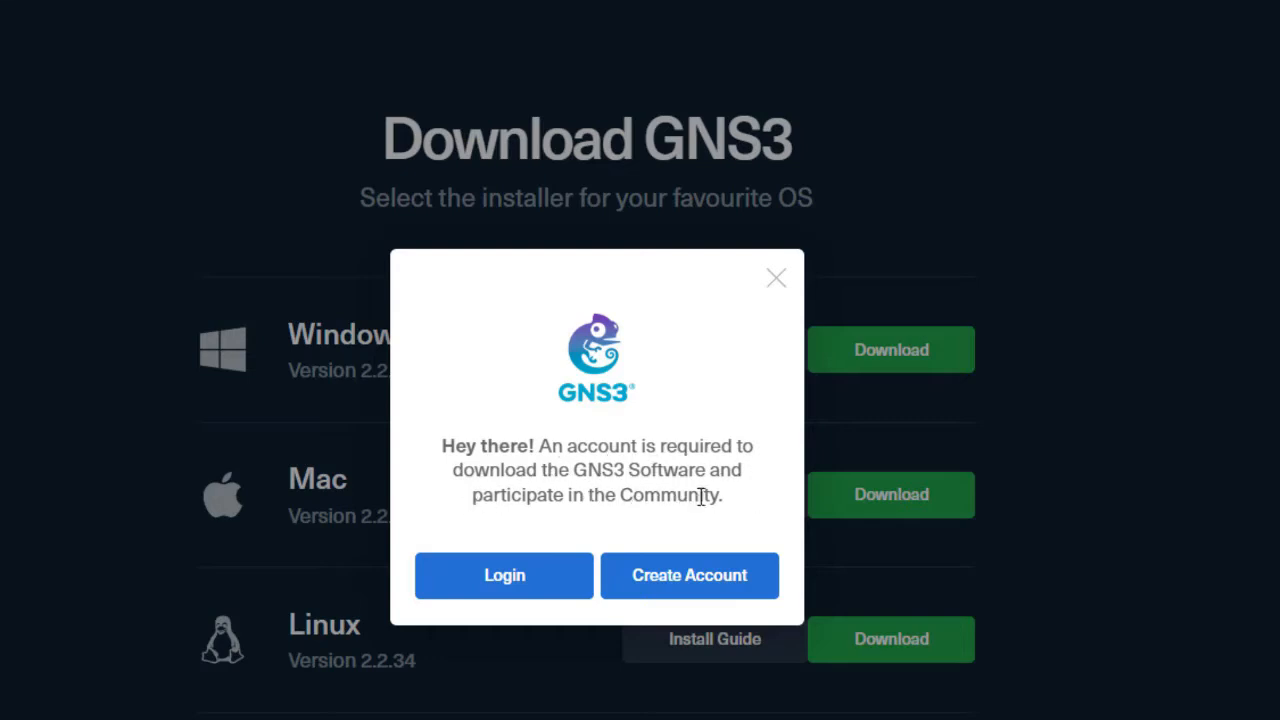
{"action": "left_click", "coordinate": [683, 580]}
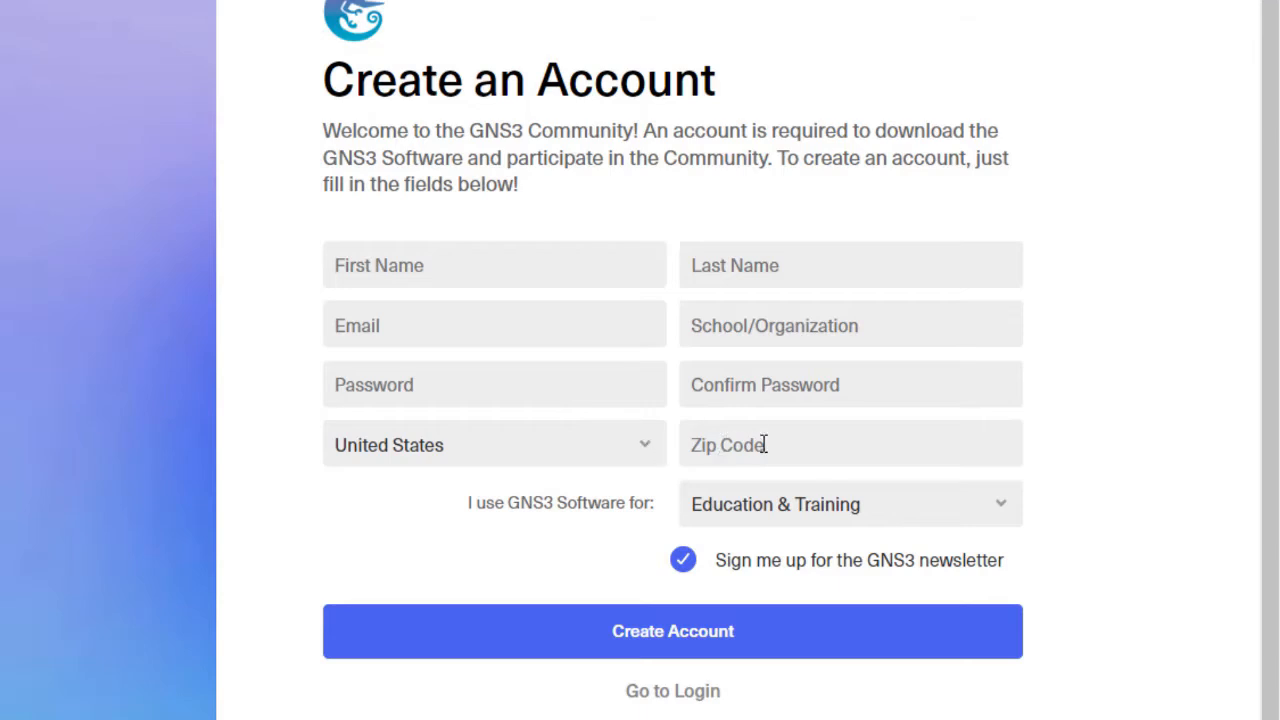
{"action": "left_click", "coordinate": [956, 518]}
{"action": "left_click", "coordinate": [900, 500]}
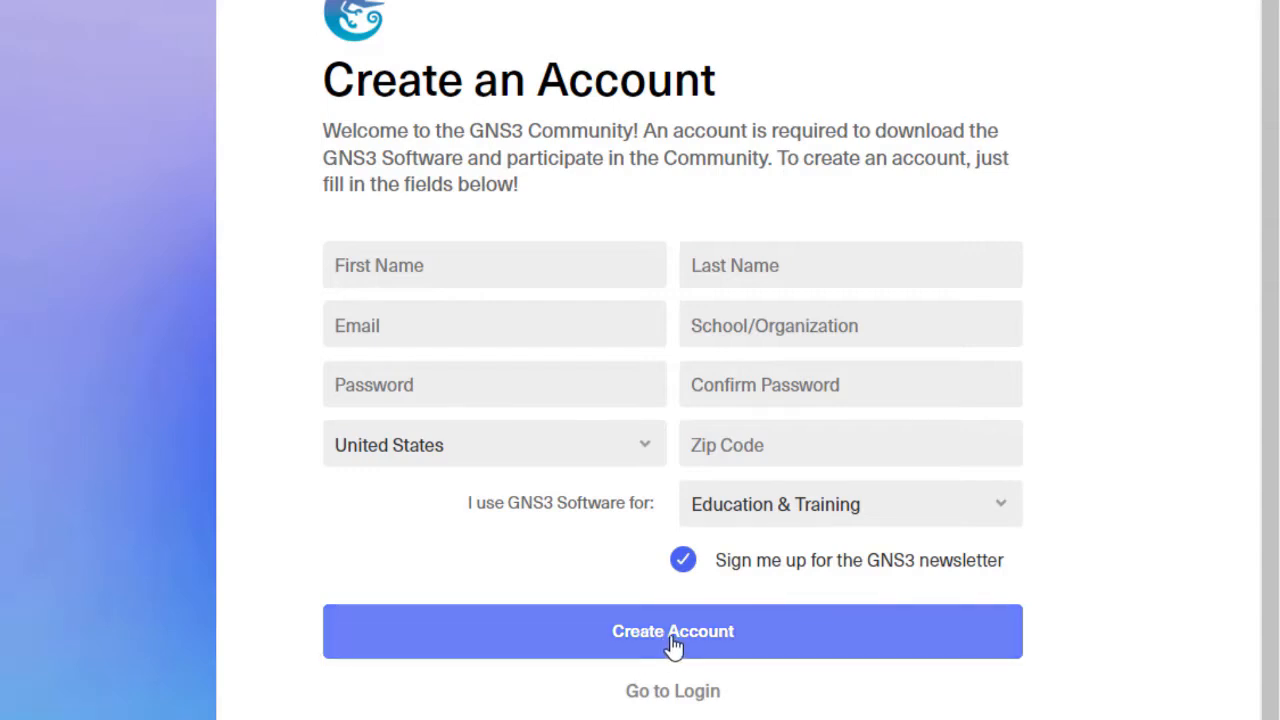
Go to the GNS3 community login and sign in with the saved account e-mail and password.
{"action": "left_click", "coordinate": [657, 692]}
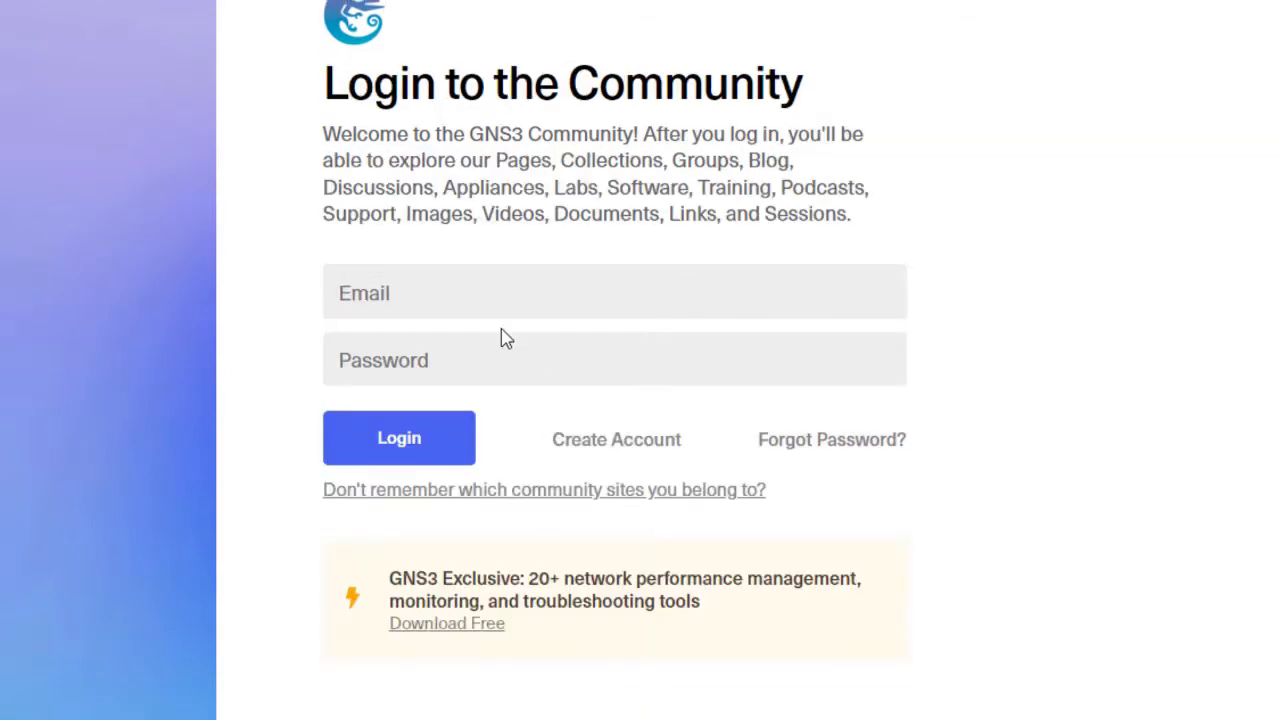
{"action": "left_click", "coordinate": [506, 294]}
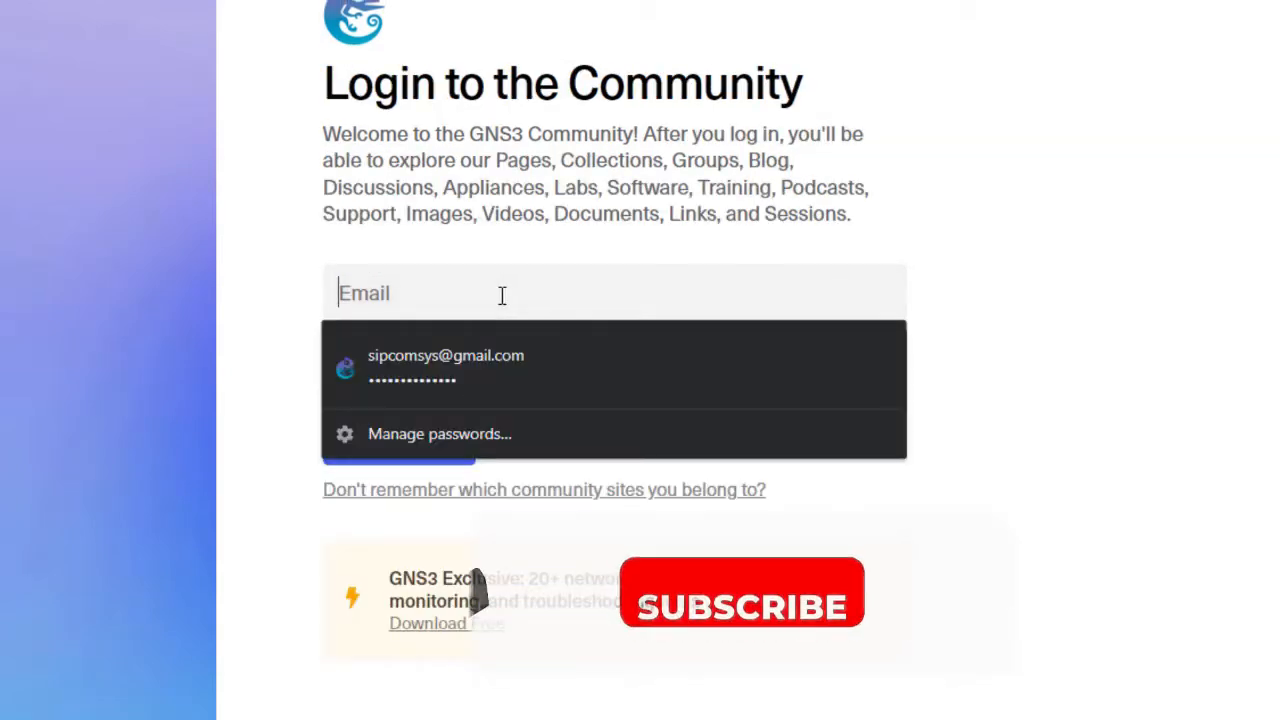
{"action": "left_click", "coordinate": [505, 358]}
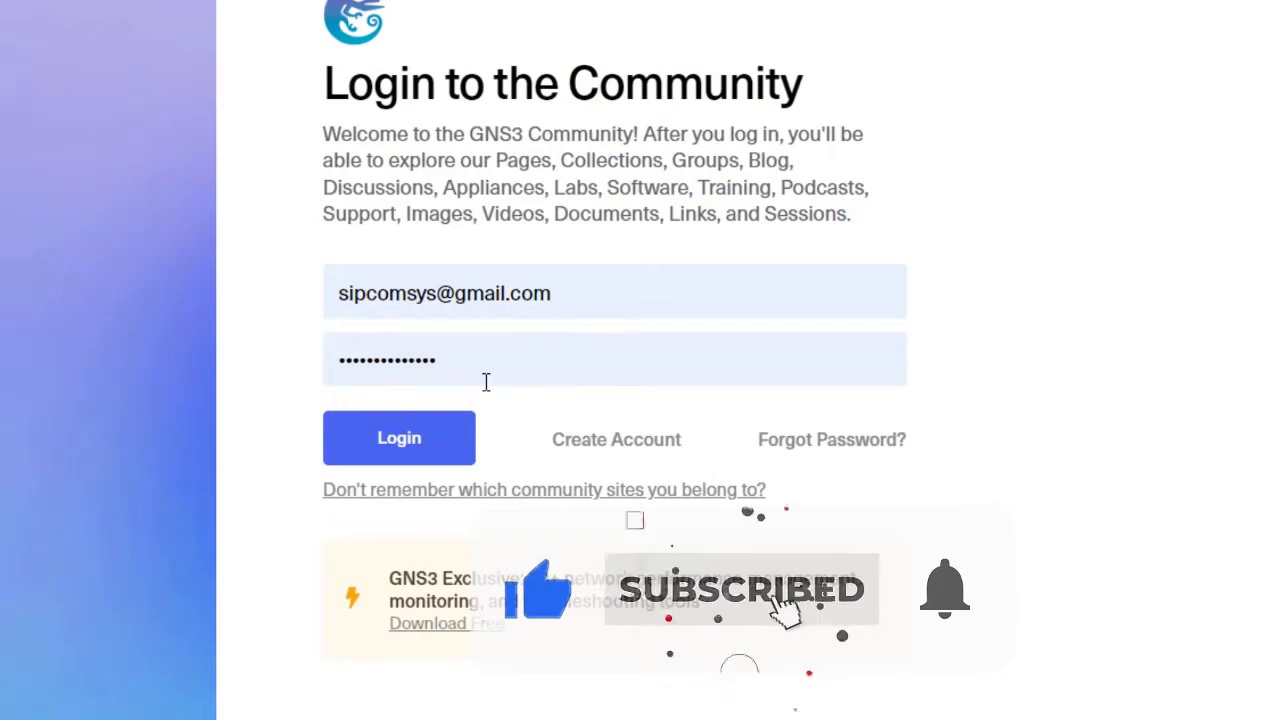
{"action": "left_click", "coordinate": [413, 448]}
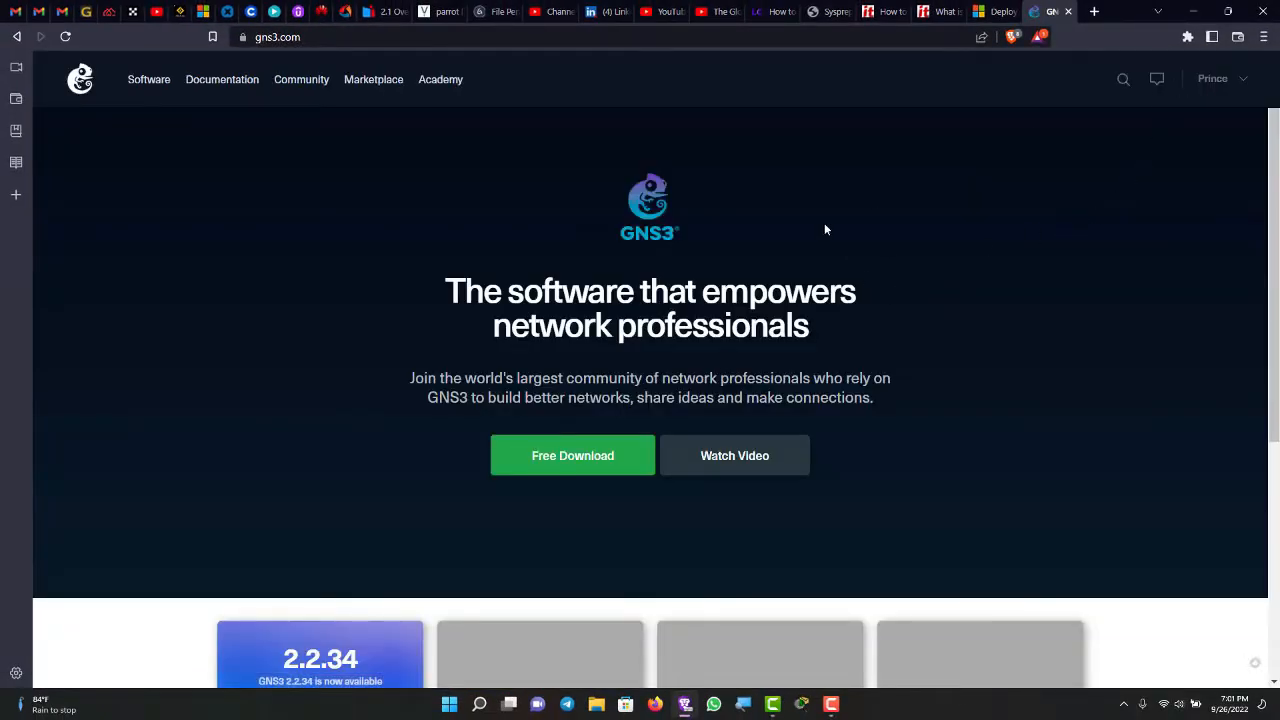
Request the Windows download of GNS3 2.2.34, cancel saving the installer and dismiss the download page's popup.
{"action": "left_click", "coordinate": [551, 463]}
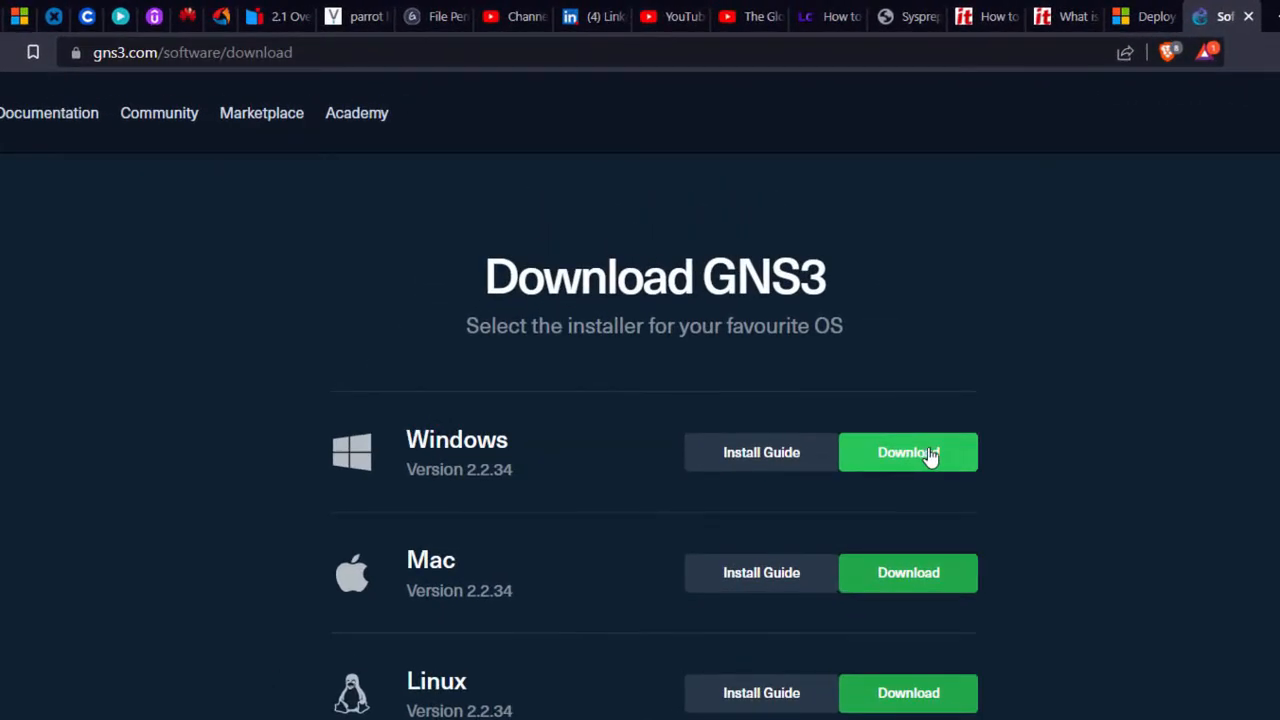
{"action": "left_click", "coordinate": [929, 453]}
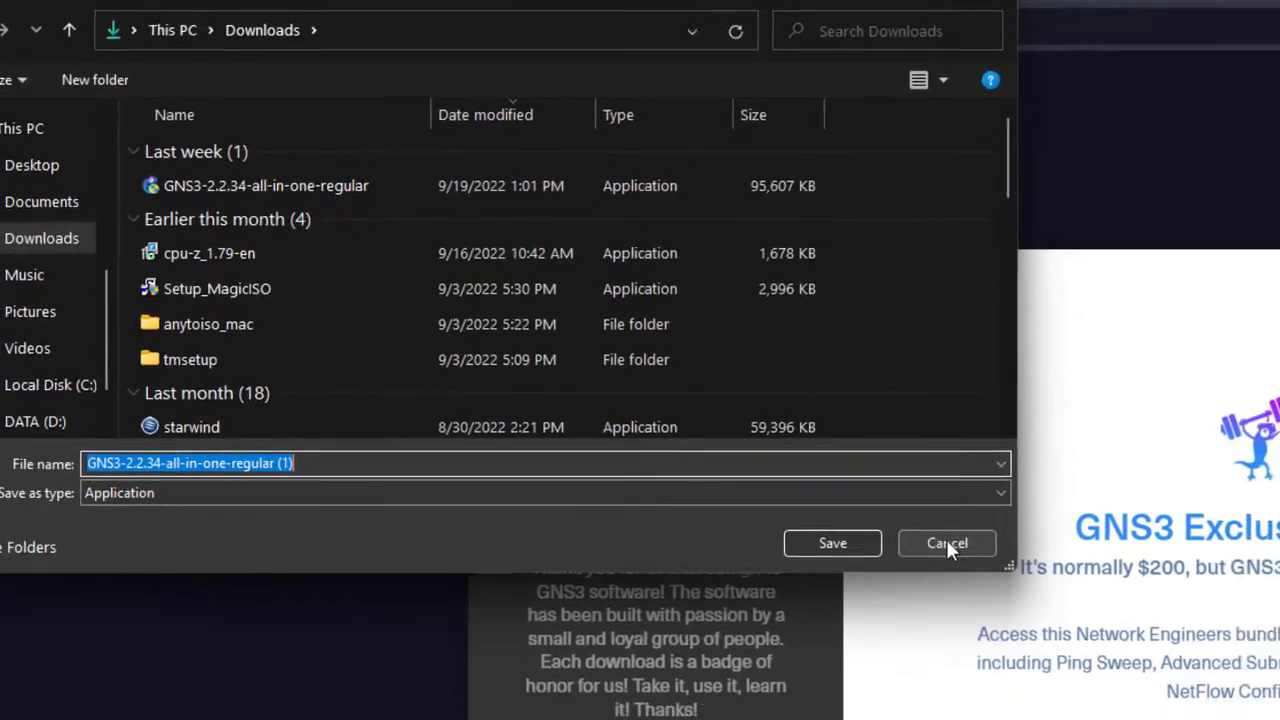
{"action": "left_click", "coordinate": [1041, 592]}
{"action": "left_click", "coordinate": [1155, 108]}
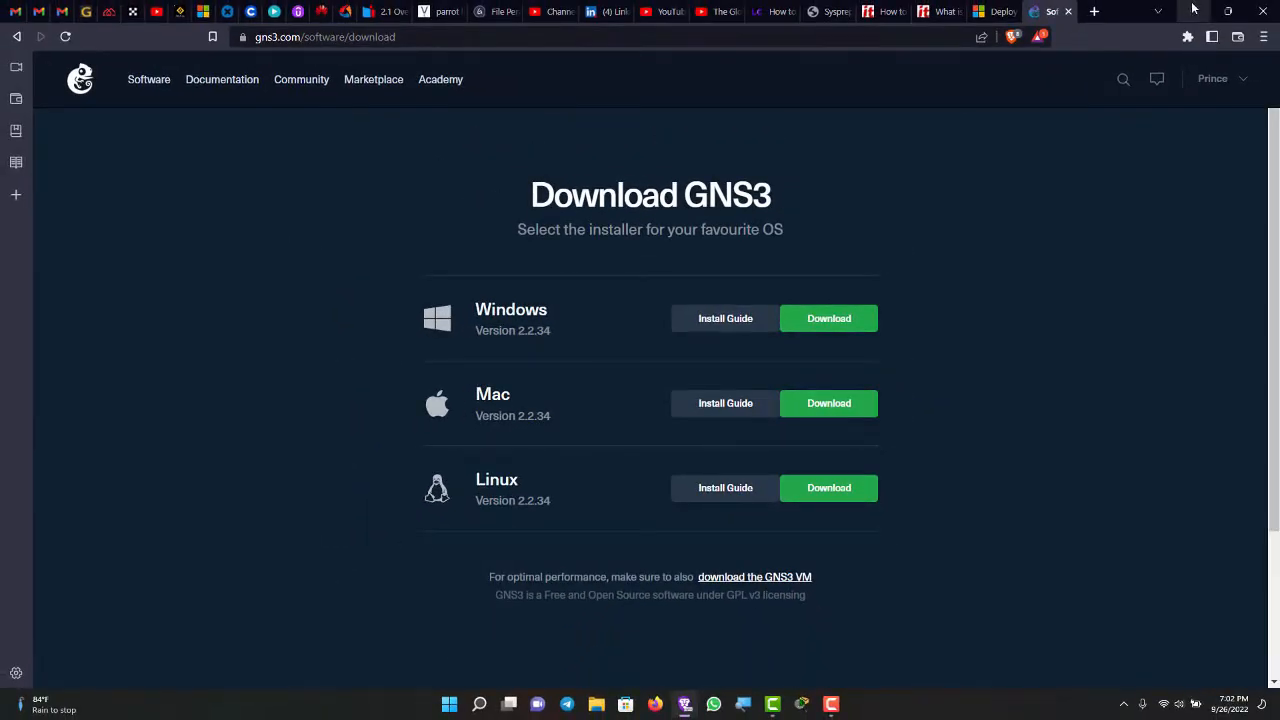
Run the GNS3-2.2.34-all-in-one-regular installer from the Downloads folder in File Explorer and close the folder window.
{"action": "left_click", "coordinate": [1194, 11]}
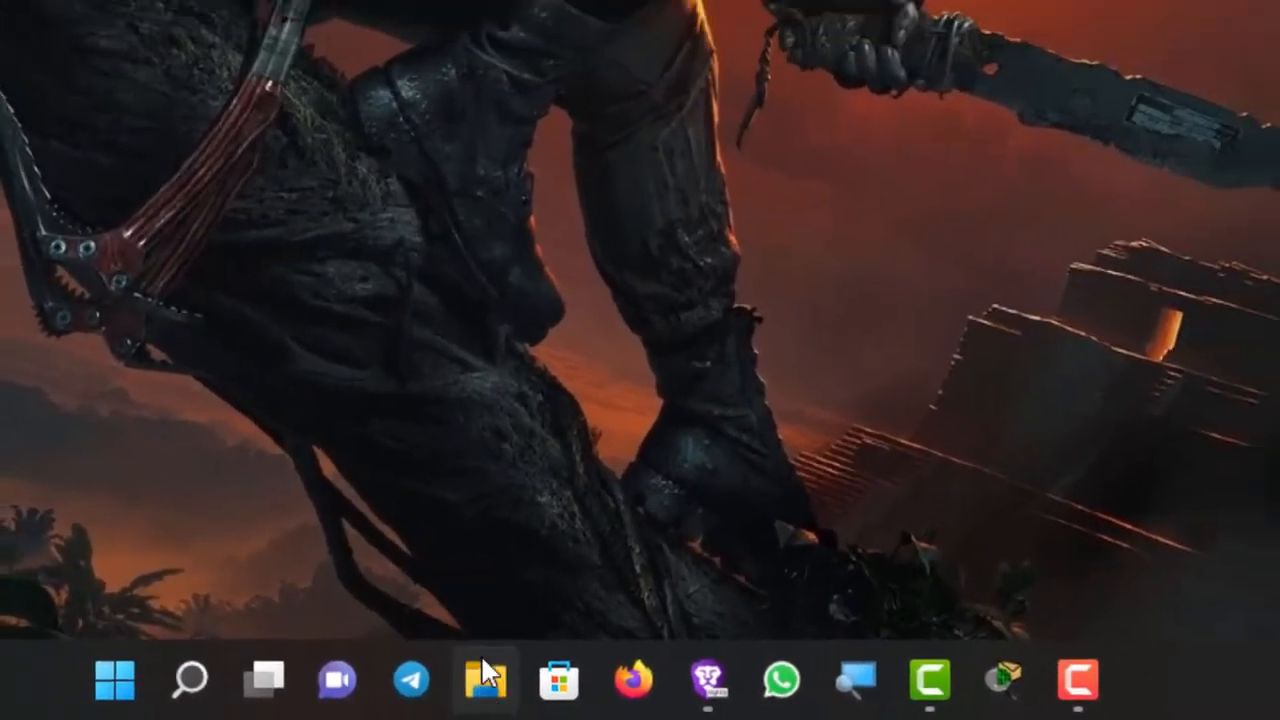
{"action": "left_click", "coordinate": [485, 676]}
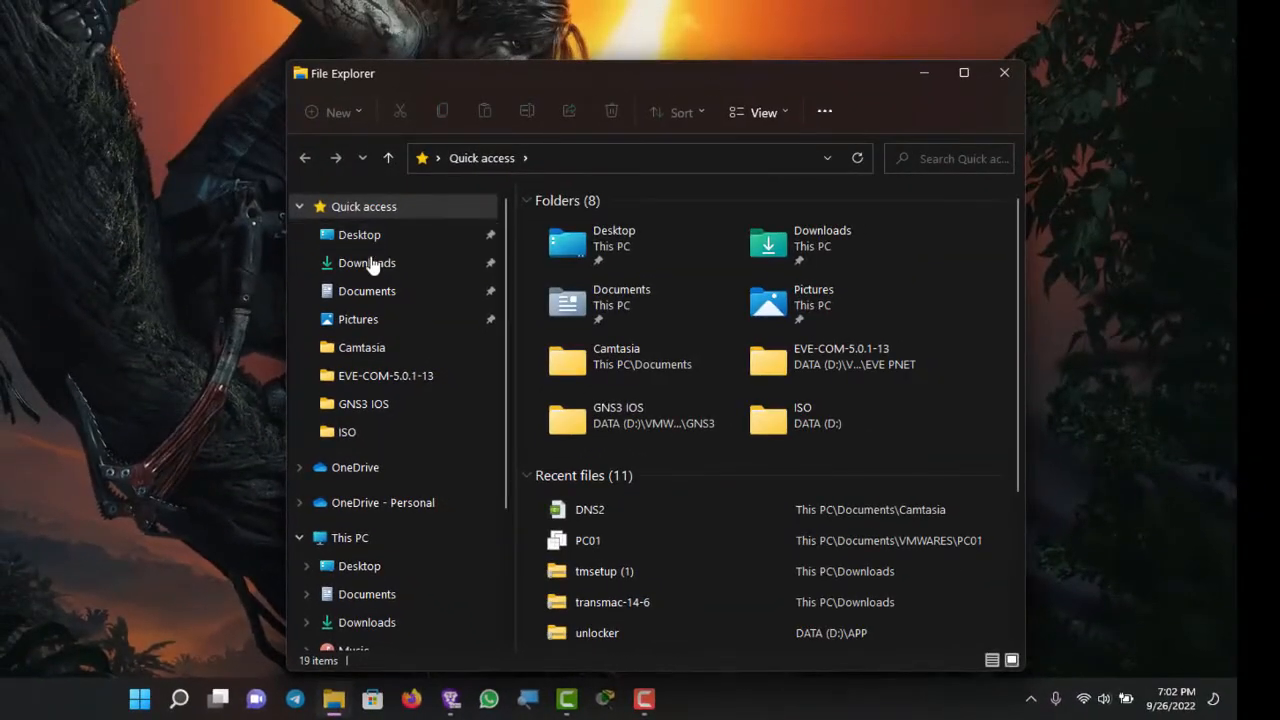
{"action": "left_click", "coordinate": [369, 263]}
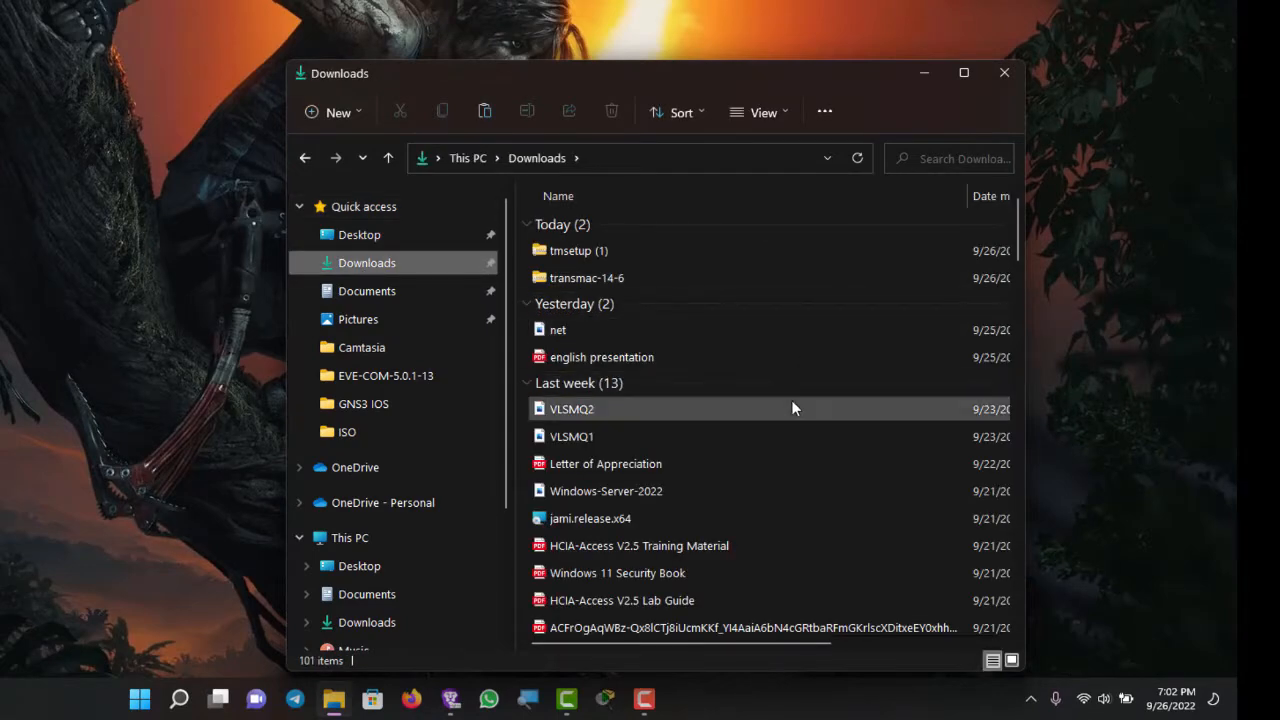
{"action": "scroll", "coordinate": [791, 402], "scroll_direction": "down", "scroll_amount": 5}
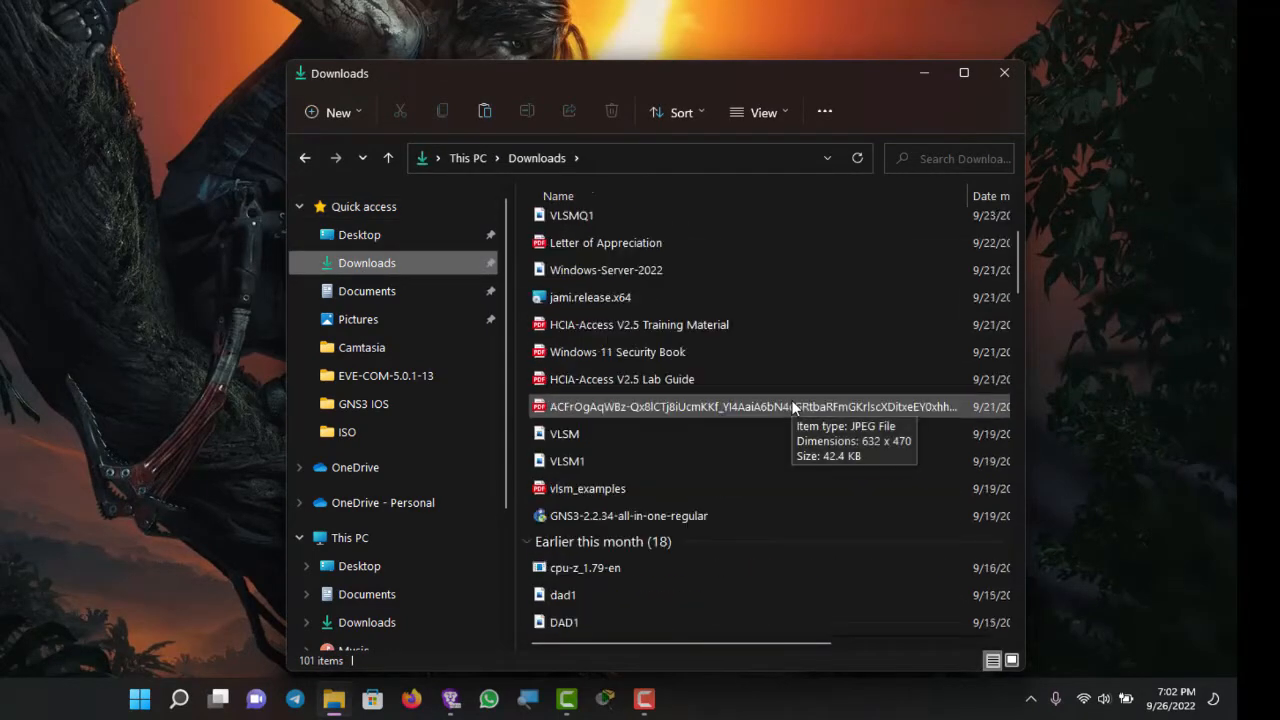
{"action": "left_click", "coordinate": [620, 516]}
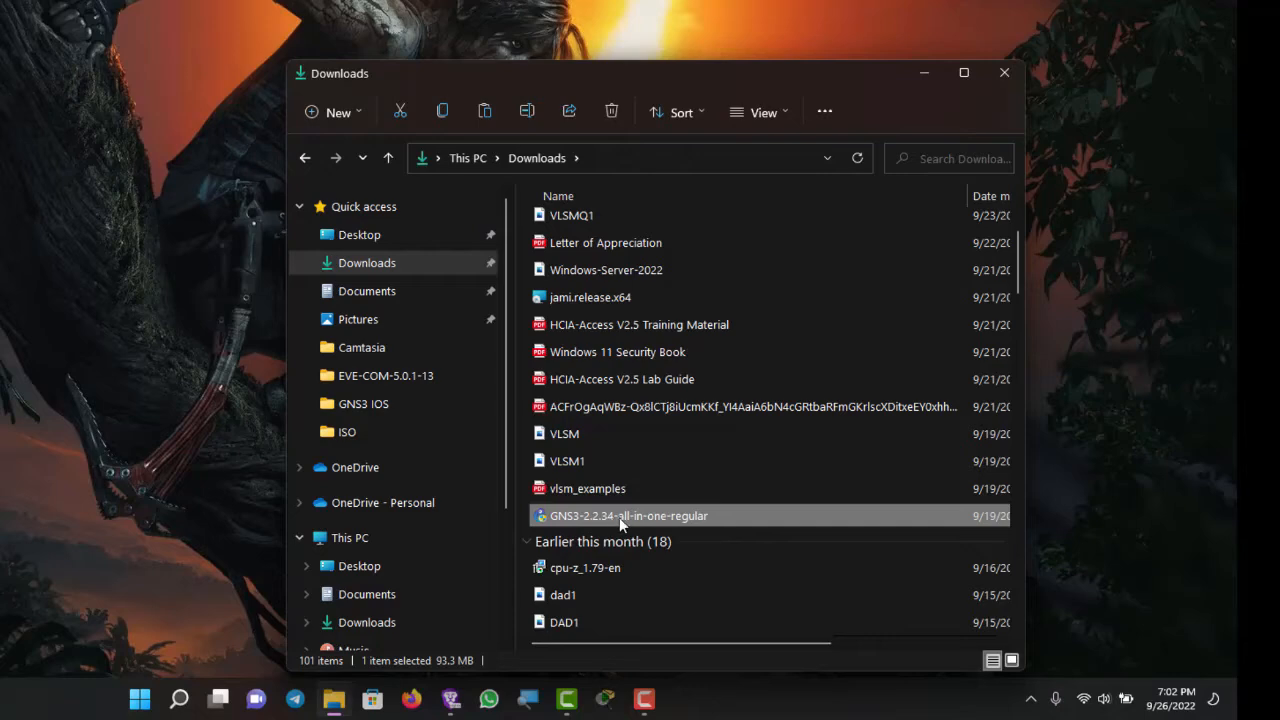
{"action": "double_click", "coordinate": [615, 519]}
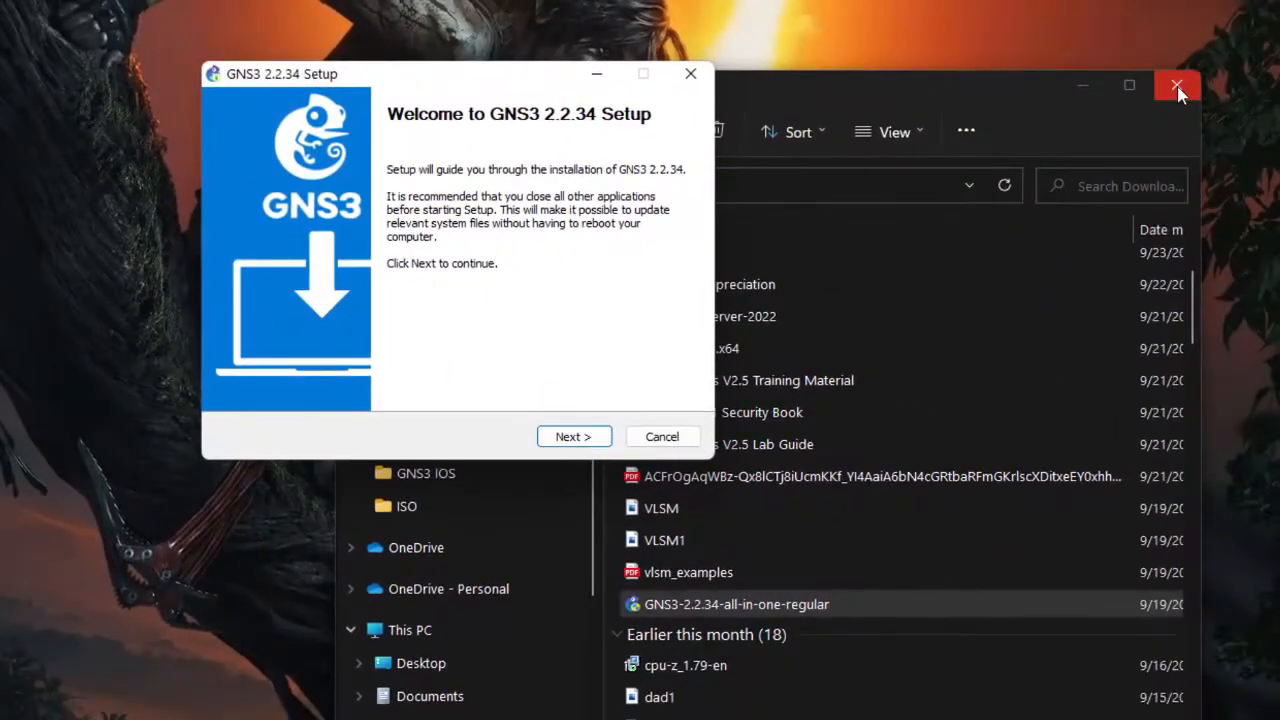
{"action": "left_click", "coordinate": [1186, 80]}
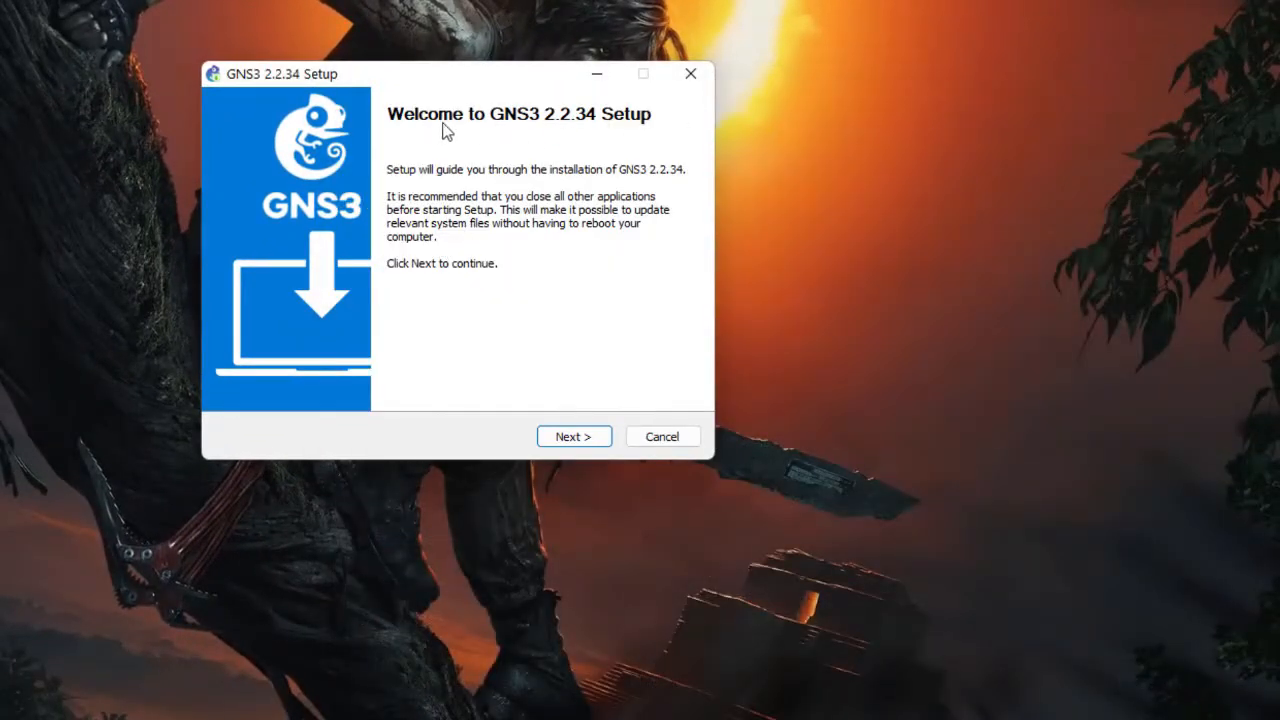
Advance the GNS3 setup past the welcome and license pages and keep GNS3 as the Start Menu folder.
{"action": "left_click", "coordinate": [567, 437]}
{"action": "left_click", "coordinate": [567, 437]}
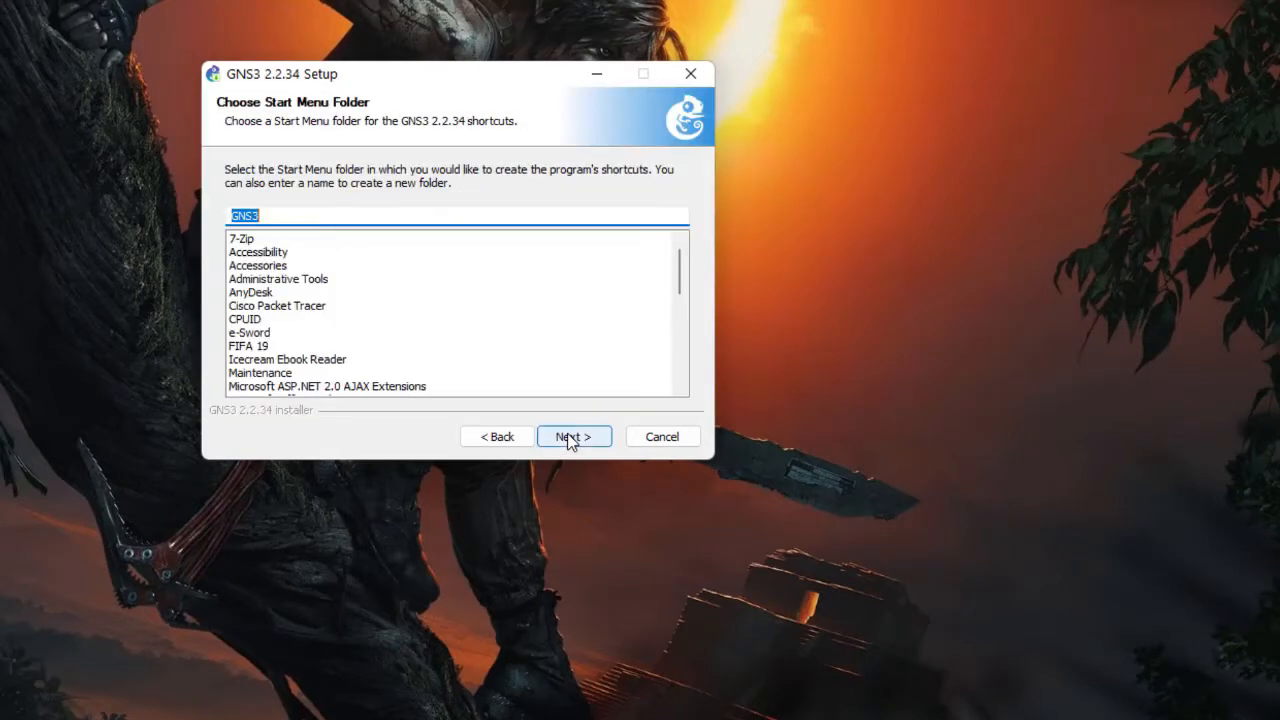
{"action": "left_click", "coordinate": [570, 437]}
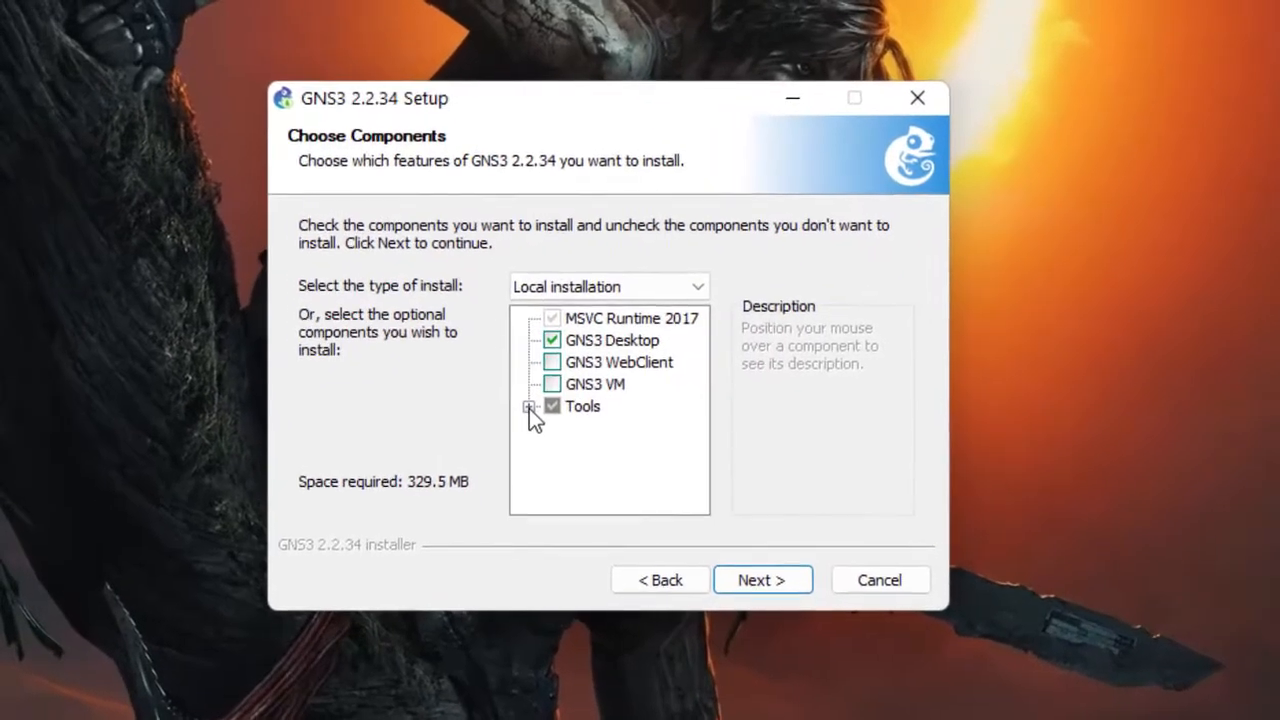
Expand the Tools components, exclude Solar-PuTTY from the installation and review the remaining tools.
{"action": "left_click", "coordinate": [531, 409]}
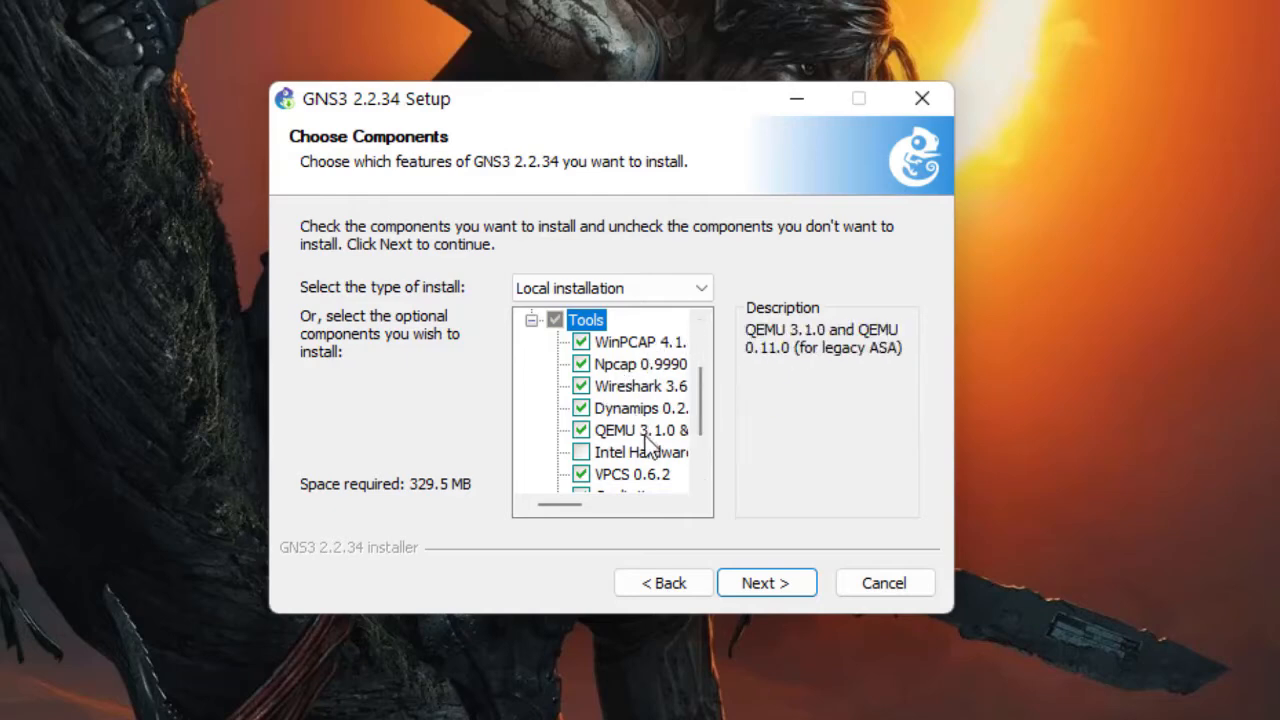
{"action": "scroll", "coordinate": [700, 470], "scroll_direction": "down", "scroll_amount": 2}
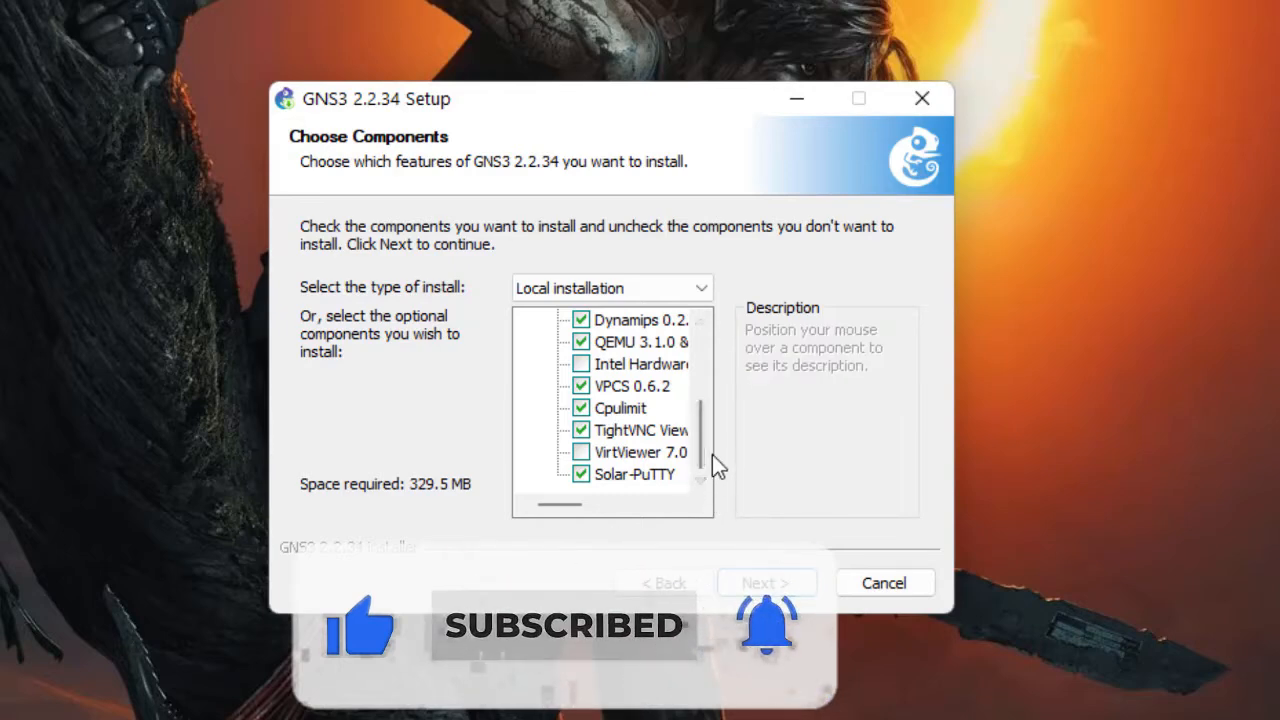
{"action": "left_click", "coordinate": [581, 476]}
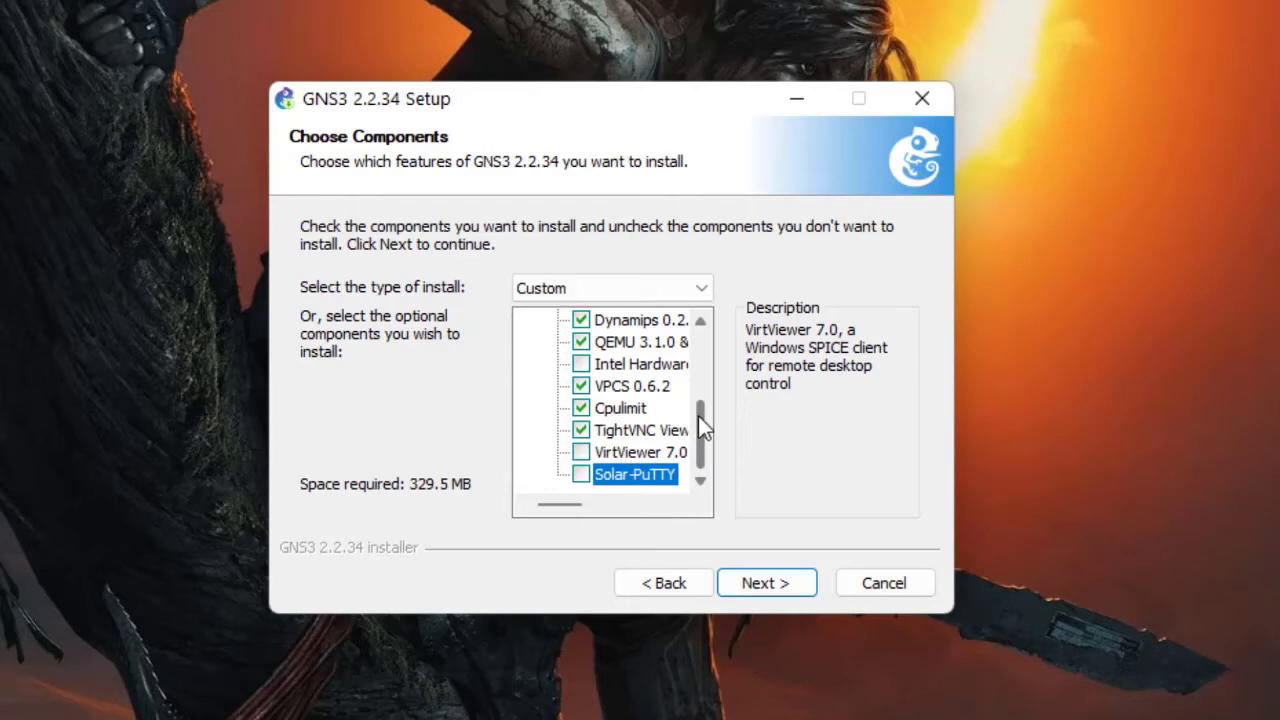
{"action": "mouse_move", "coordinate": [698, 415]}
{"action": "left_mouse_down"}
{"action": "mouse_move", "coordinate": [709, 360]}
{"action": "mouse_move", "coordinate": [709, 418]}
{"action": "left_mouse_up"}
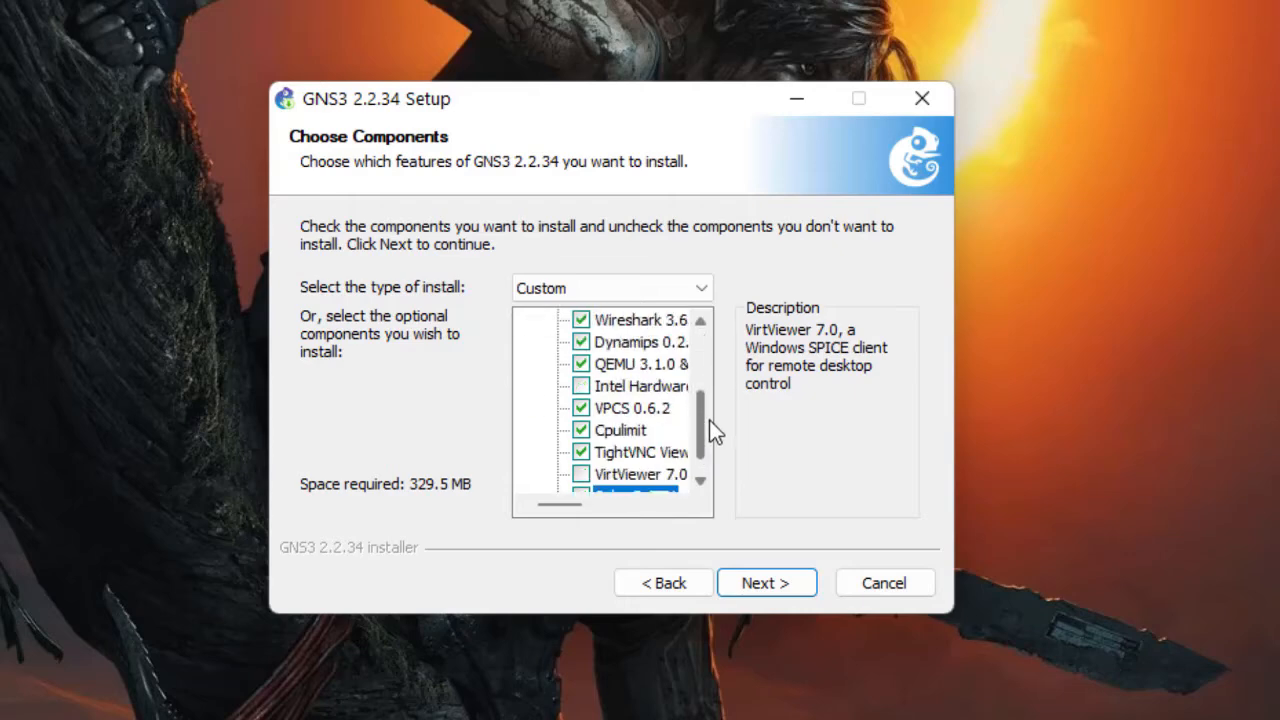
{"action": "left_click_drag", "start_coordinate": [709, 420], "coordinate": [709, 442]}
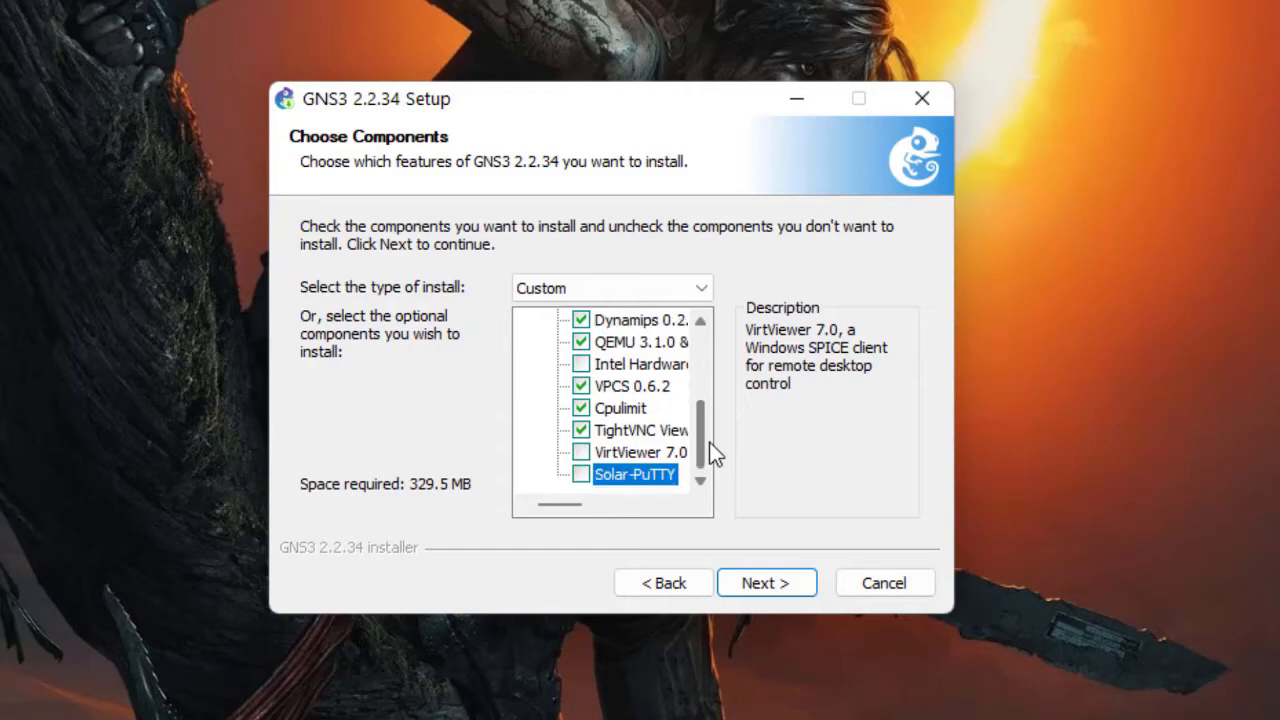
Install GNS3 into C:\Program Files\GNS3, acknowledge the WinPcap notice and decline replacing the existing Npcap with version 0.9990.
{"action": "left_click", "coordinate": [773, 588]}
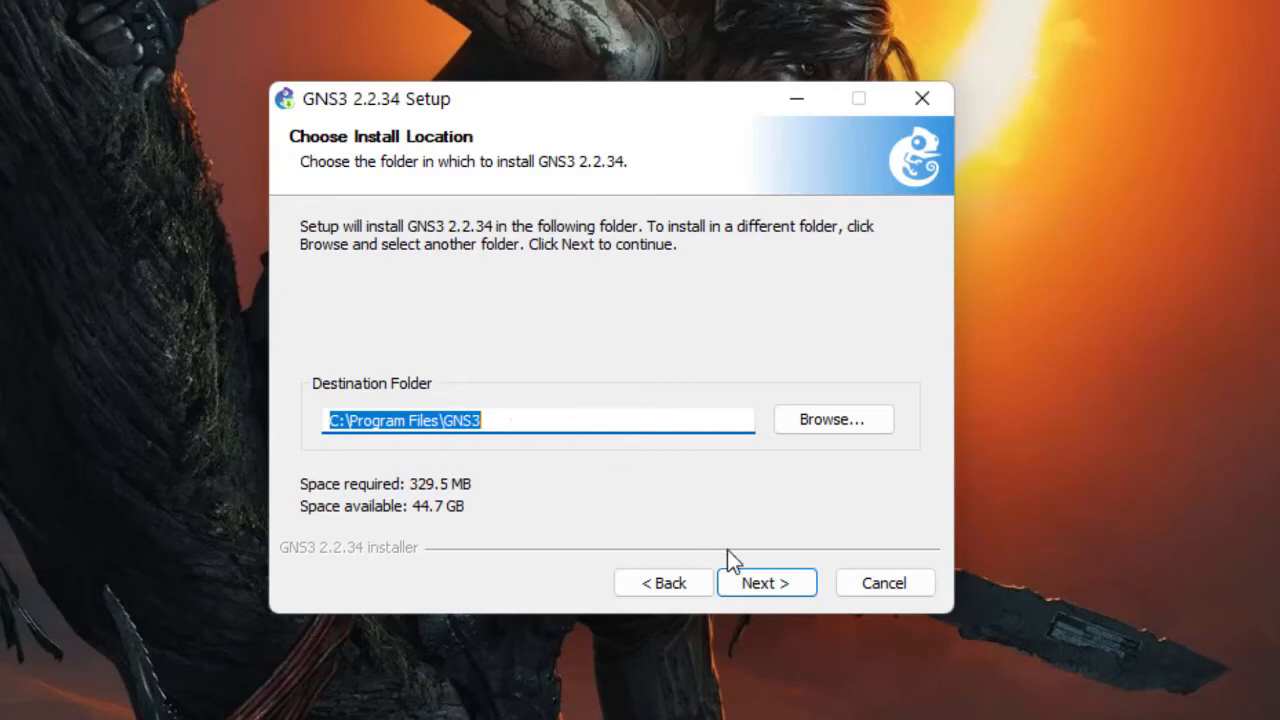
{"action": "left_click", "coordinate": [787, 587]}
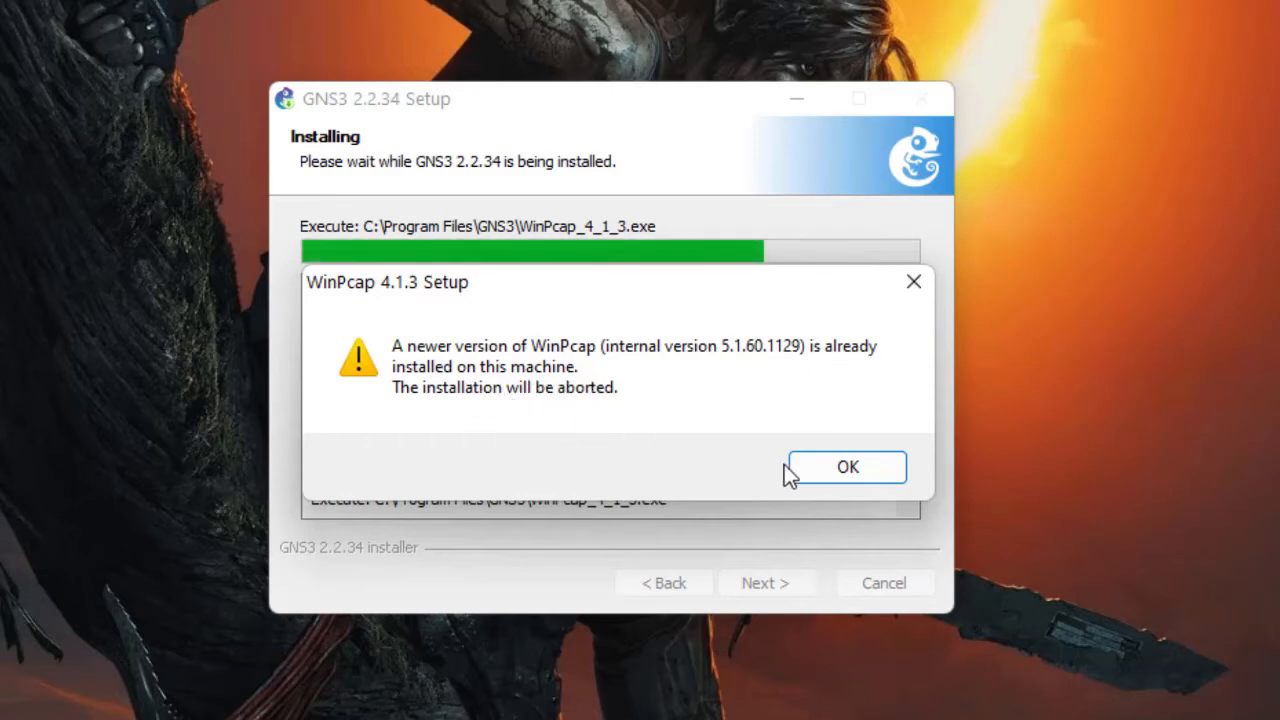
{"action": "left_click", "coordinate": [821, 474]}
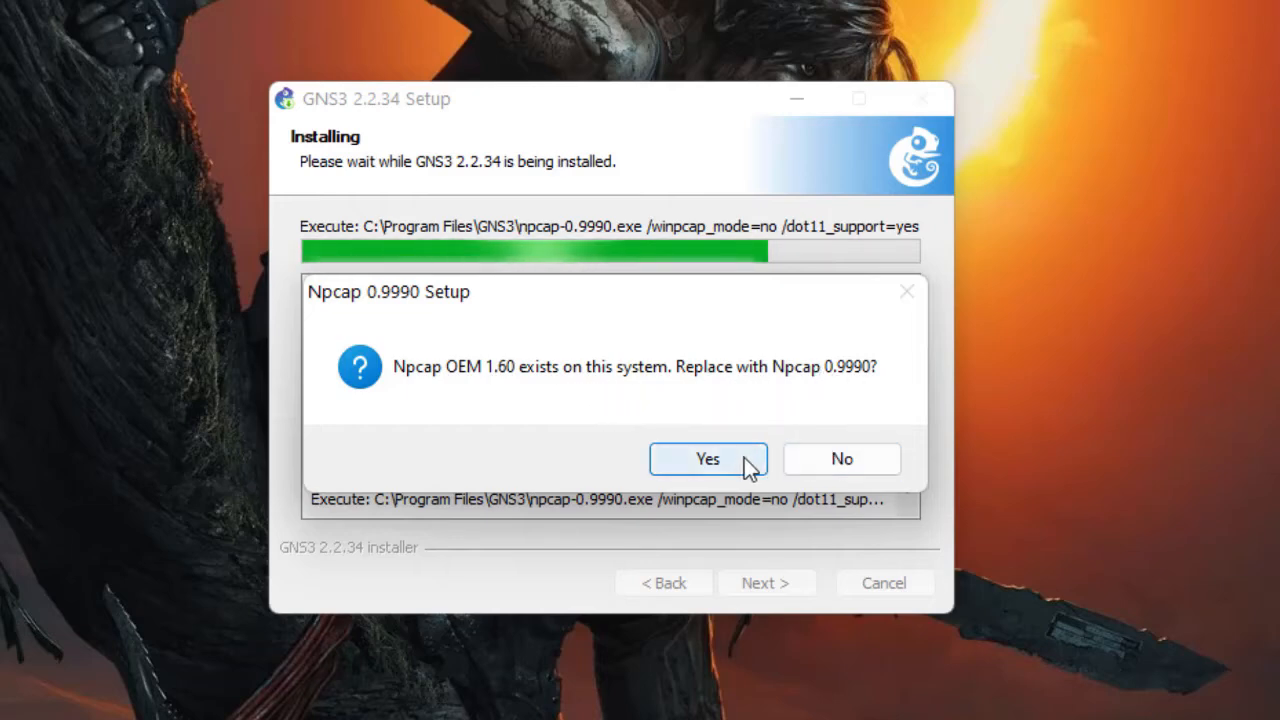
{"action": "left_click", "coordinate": [840, 459]}
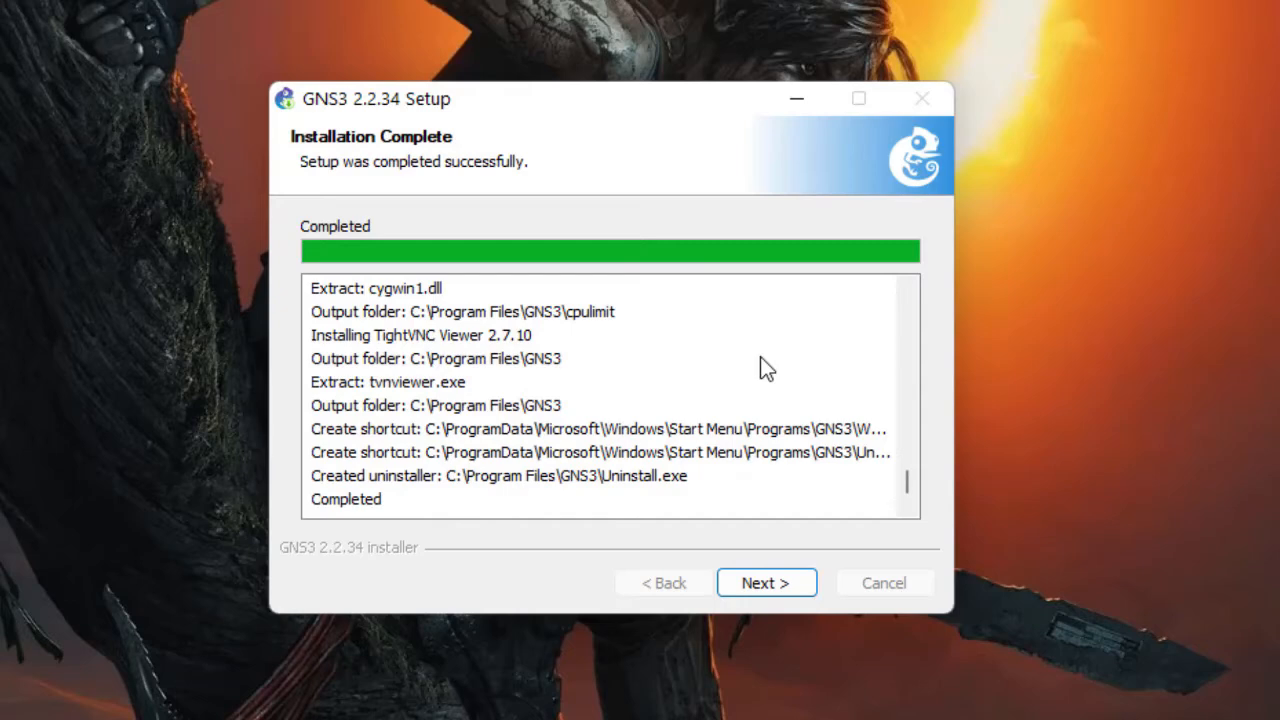
Decline the free Solarwinds Standard Toolset license and finish the setup with Start GNS3 enabled.
{"action": "left_click", "coordinate": [722, 458]}
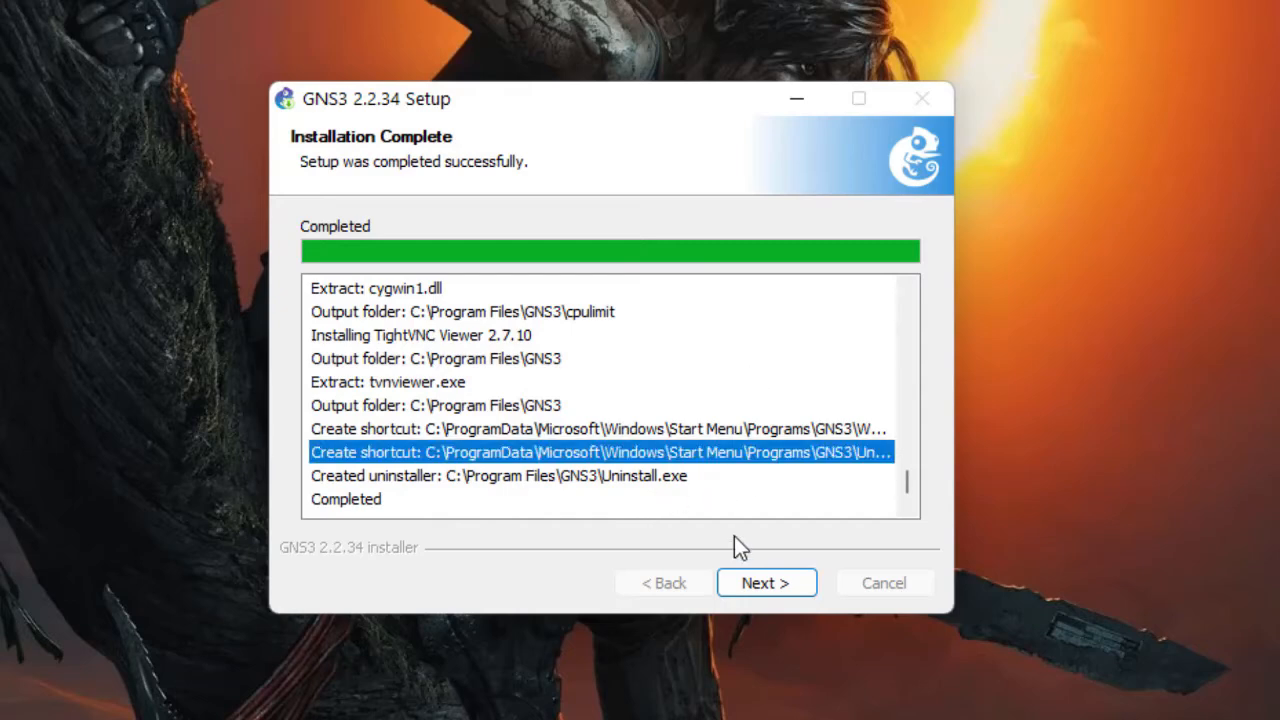
{"action": "left_click", "coordinate": [789, 589]}
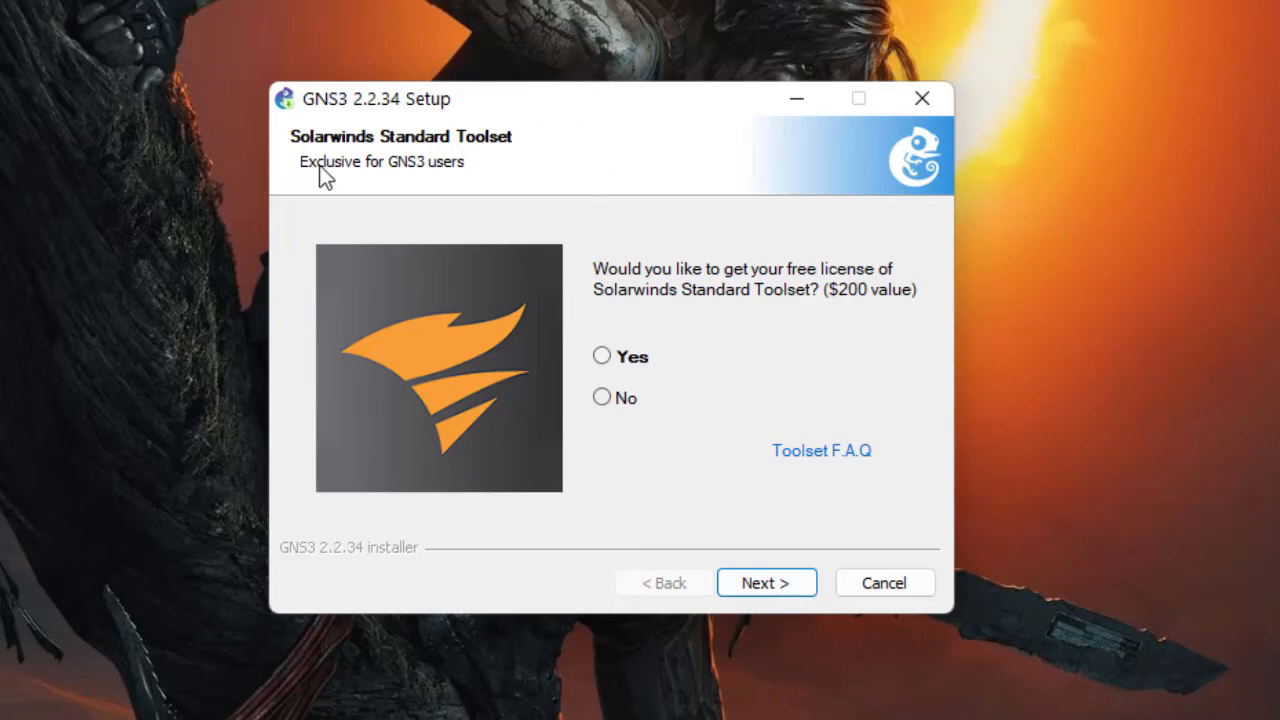
{"action": "left_click", "coordinate": [609, 401]}
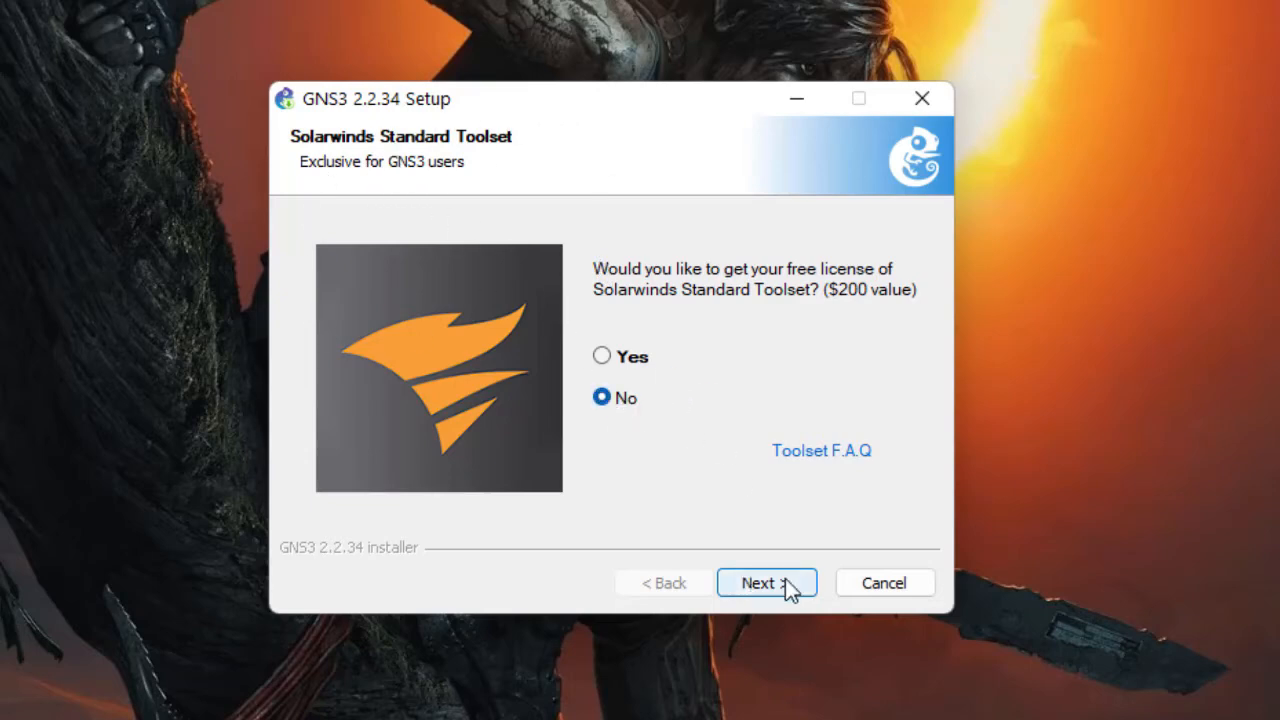
{"action": "left_click", "coordinate": [785, 580]}
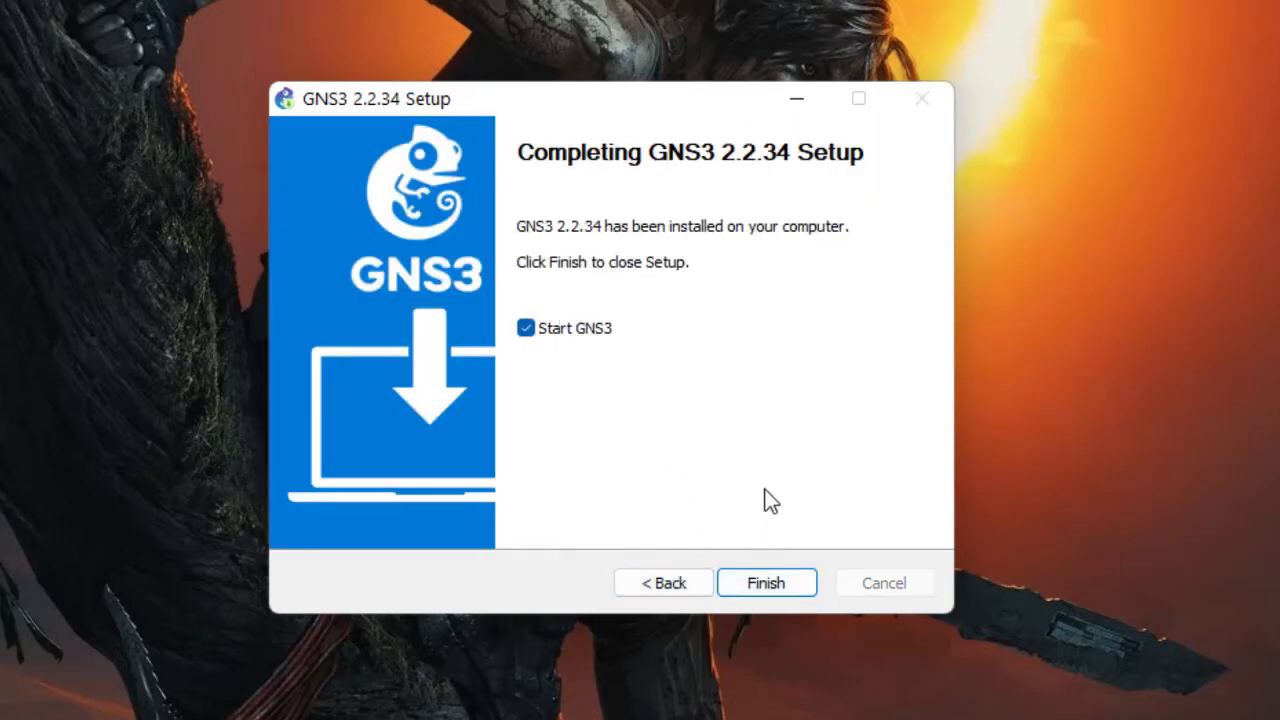
{"action": "left_click", "coordinate": [766, 582]}
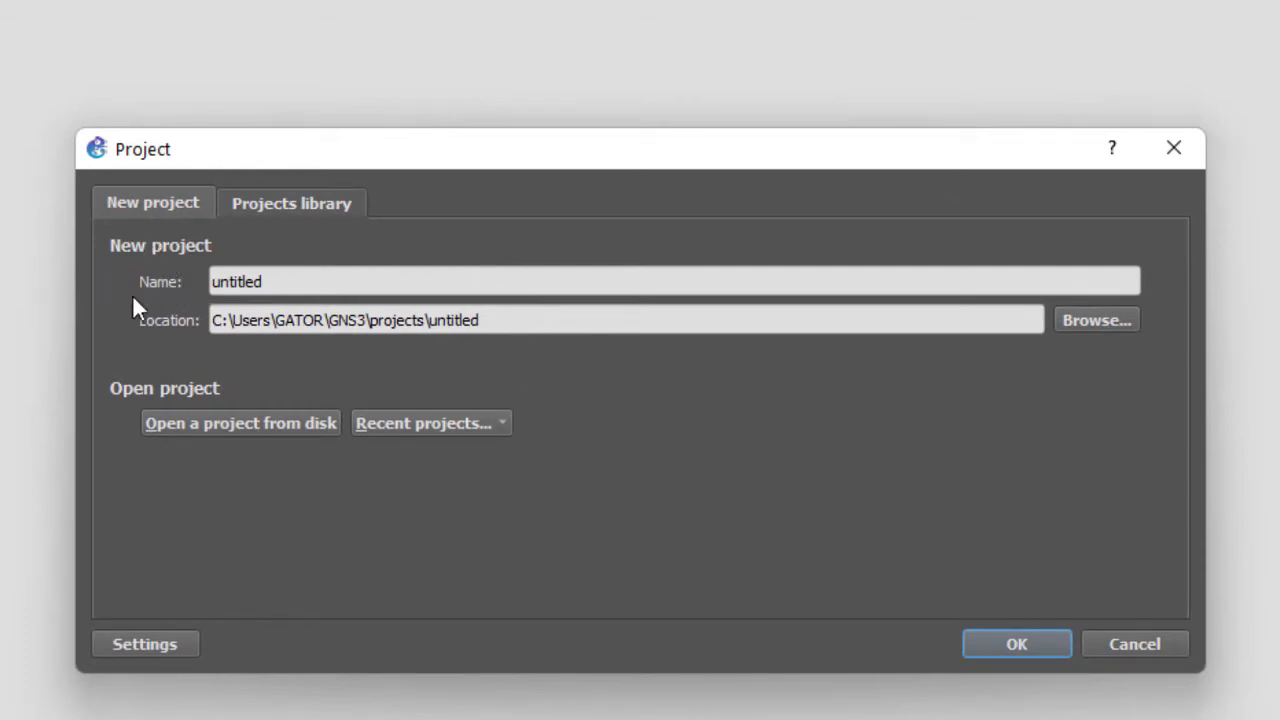
Create a new project named untitled and show the list of all devices.
{"action": "left_click", "coordinate": [301, 287]}
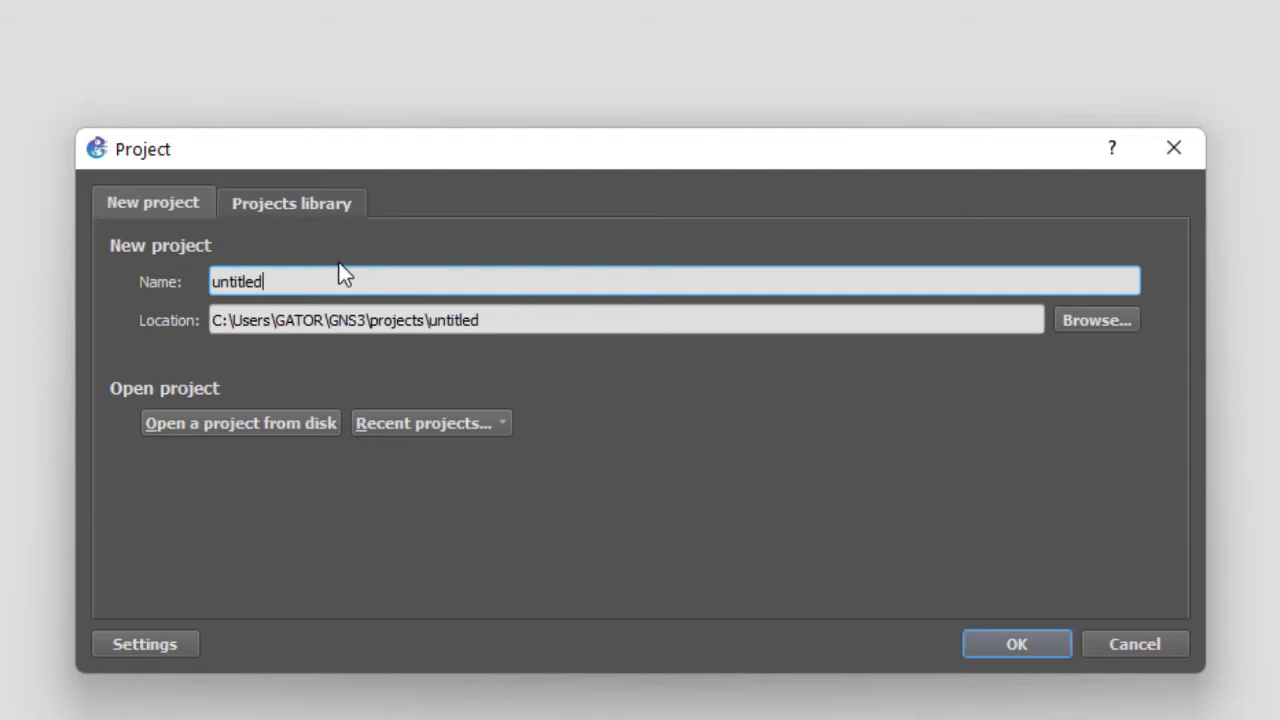
{"action": "left_click", "coordinate": [1028, 644]}
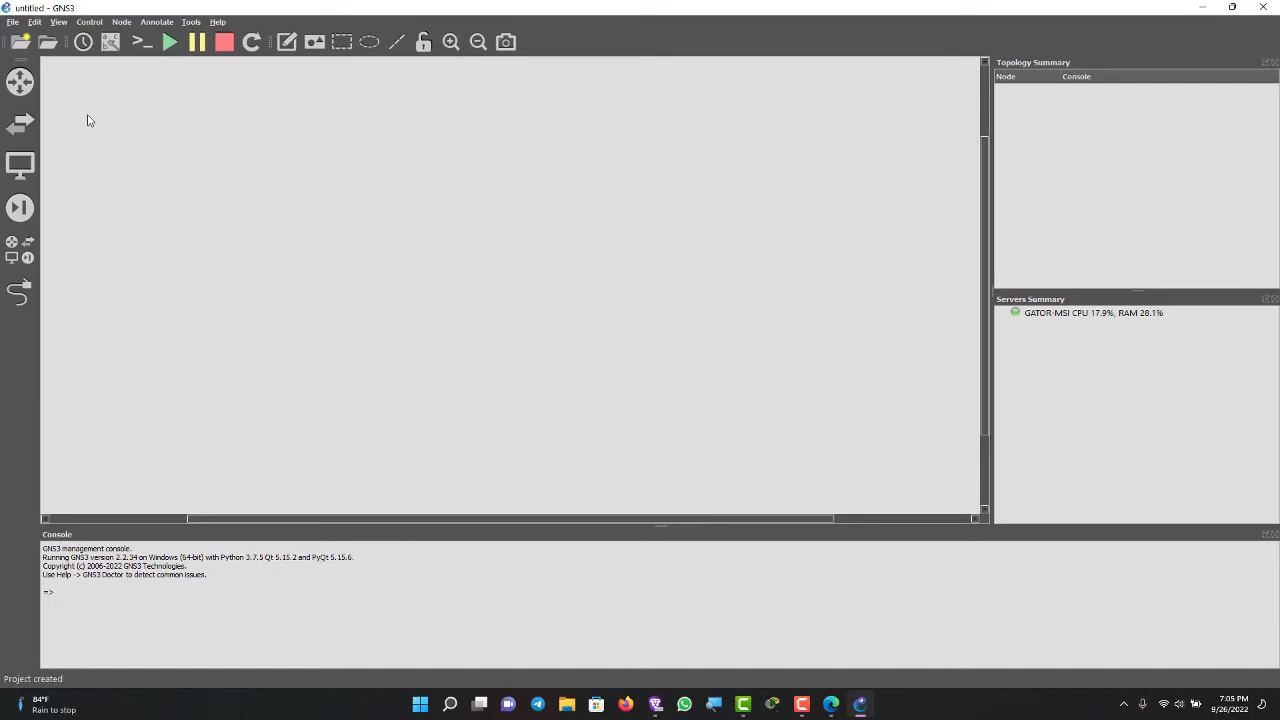
{"action": "left_click", "coordinate": [28, 251]}
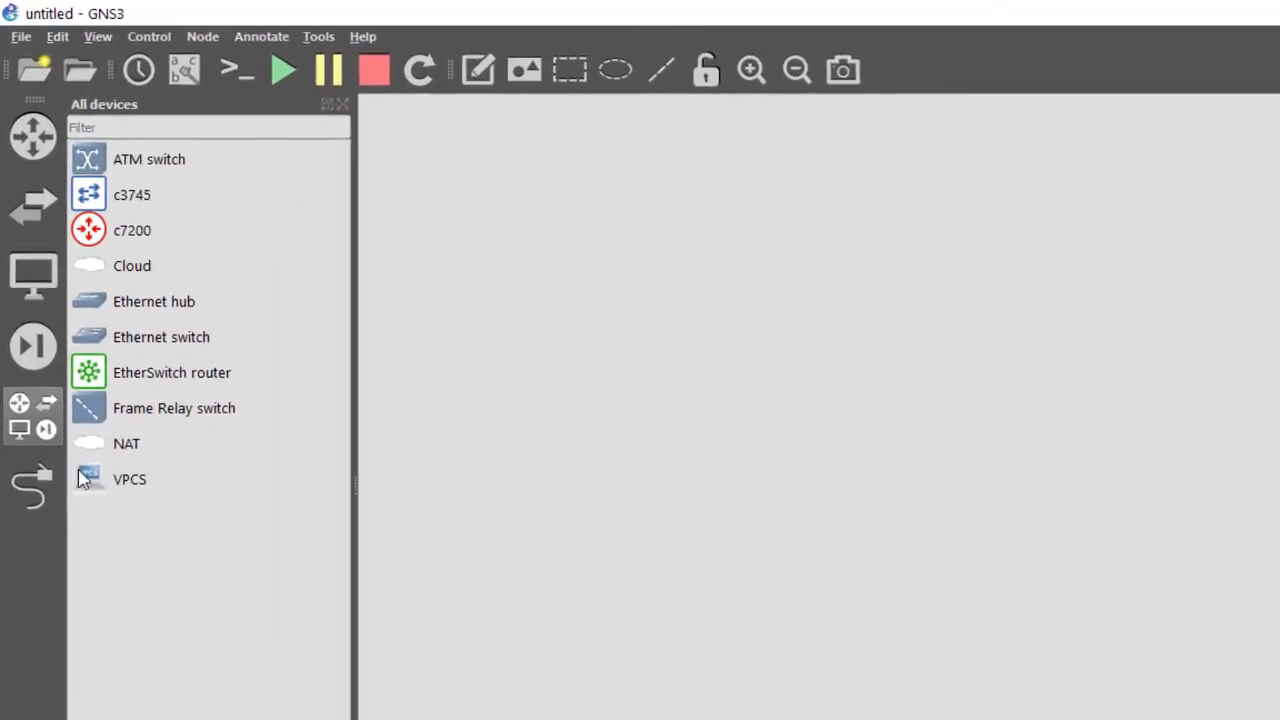
Examine the c3745, c7200 and EtherSwitch router entries in the list of all devices.
{"action": "left_click", "coordinate": [122, 202]}
{"action": "left_click", "coordinate": [143, 234]}
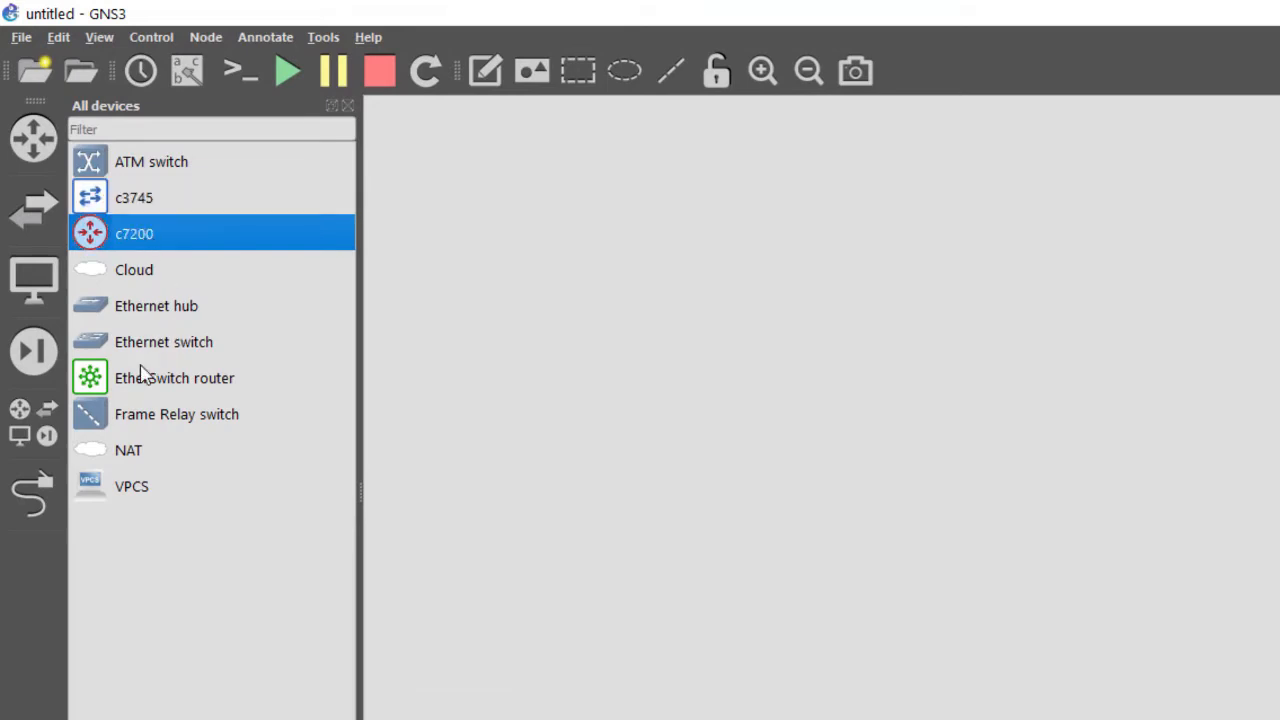
{"action": "left_click", "coordinate": [141, 372]}
{"action": "left_click", "coordinate": [148, 204]}
{"action": "left_click", "coordinate": [143, 234]}
{"action": "left_click", "coordinate": [184, 380]}
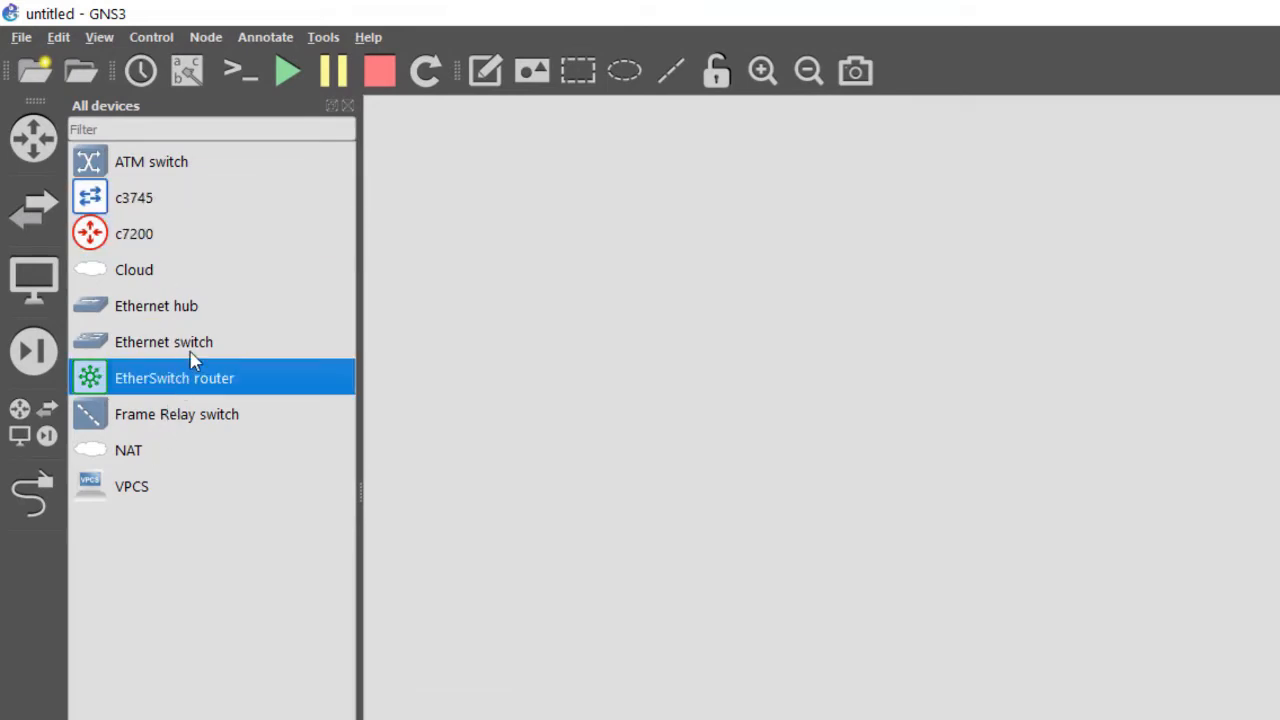
{"action": "left_click", "coordinate": [164, 234]}
{"action": "left_click", "coordinate": [156, 196]}
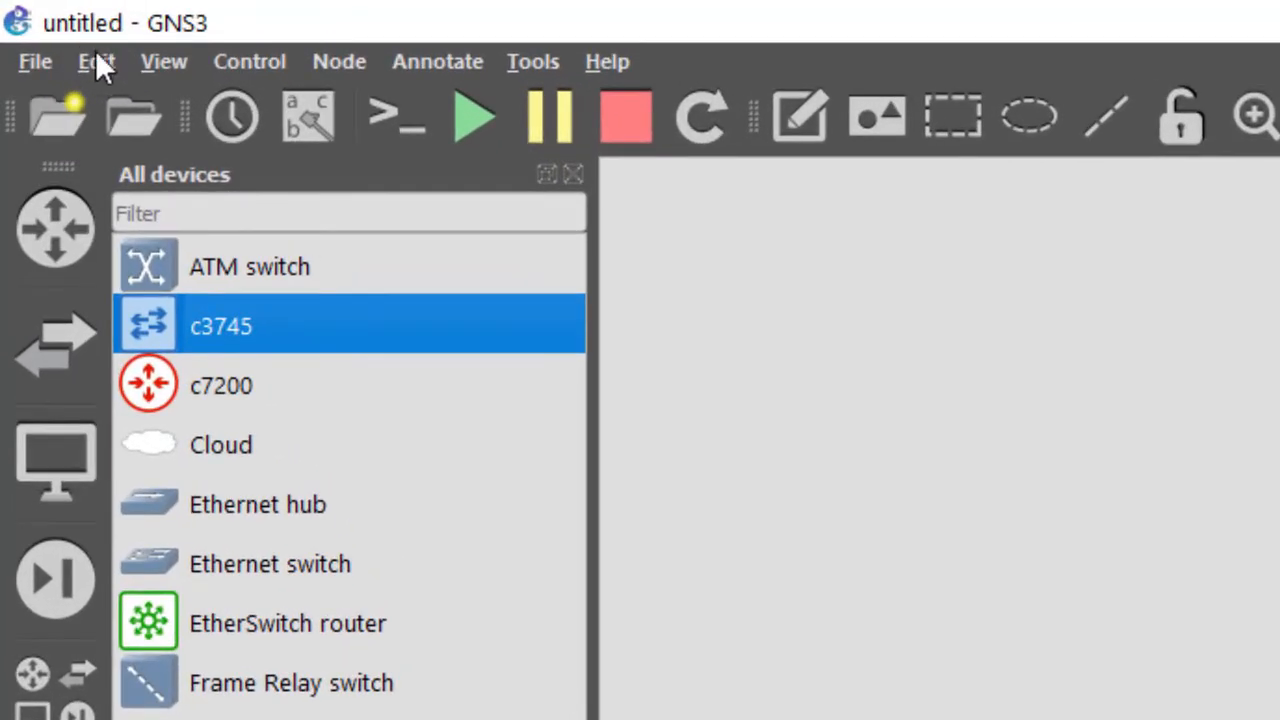
Open the general preferences and apply the Classic interface style.
{"action": "left_click", "coordinate": [97, 60]}
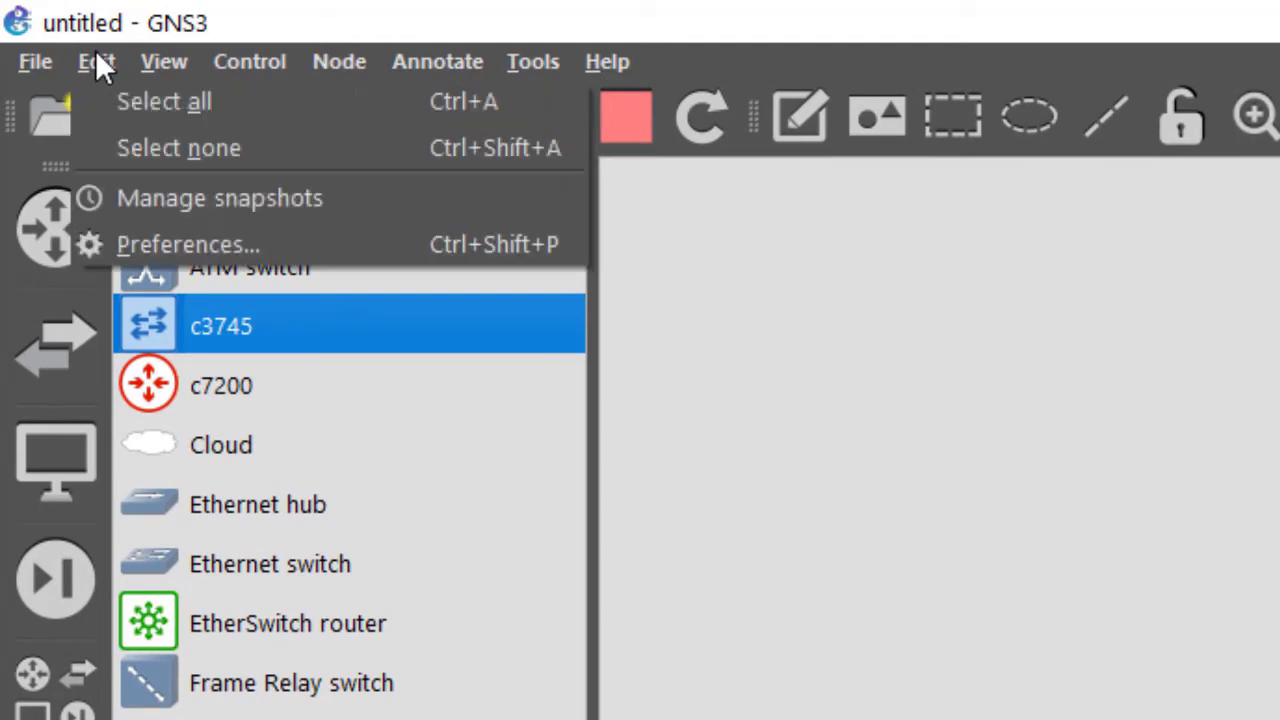
{"action": "left_click", "coordinate": [222, 245]}
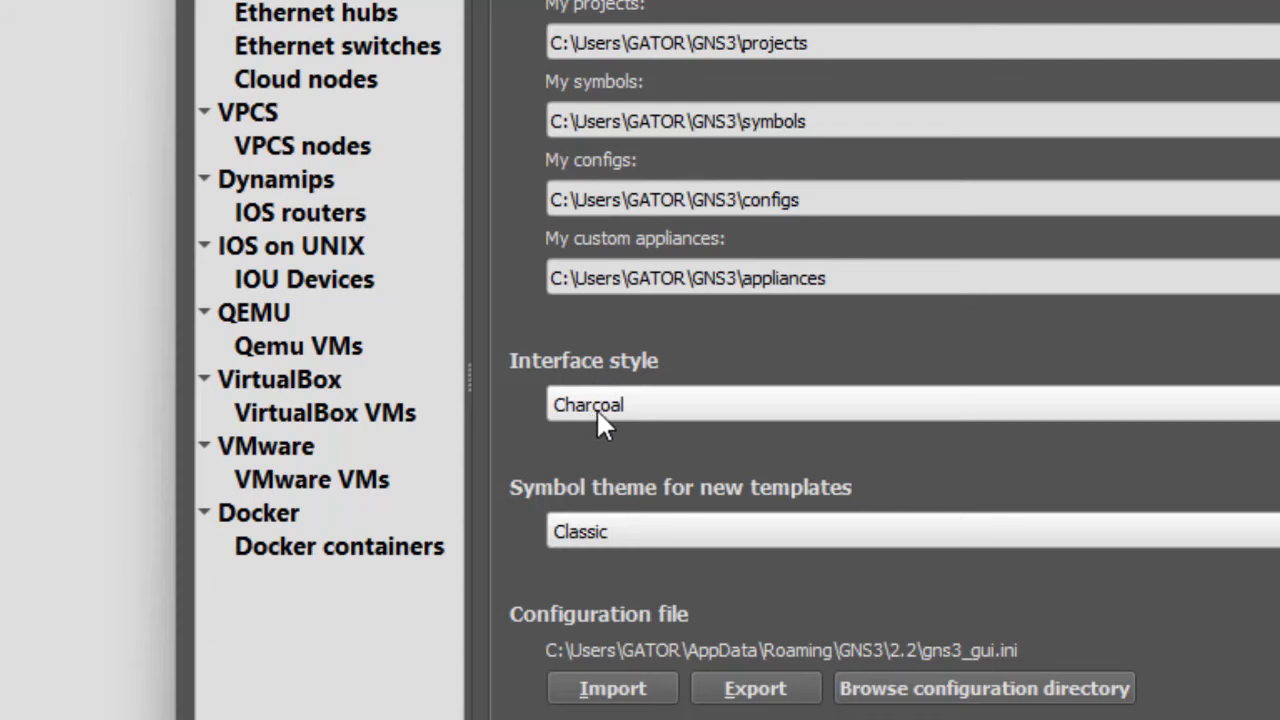
{"action": "left_click", "coordinate": [596, 408]}
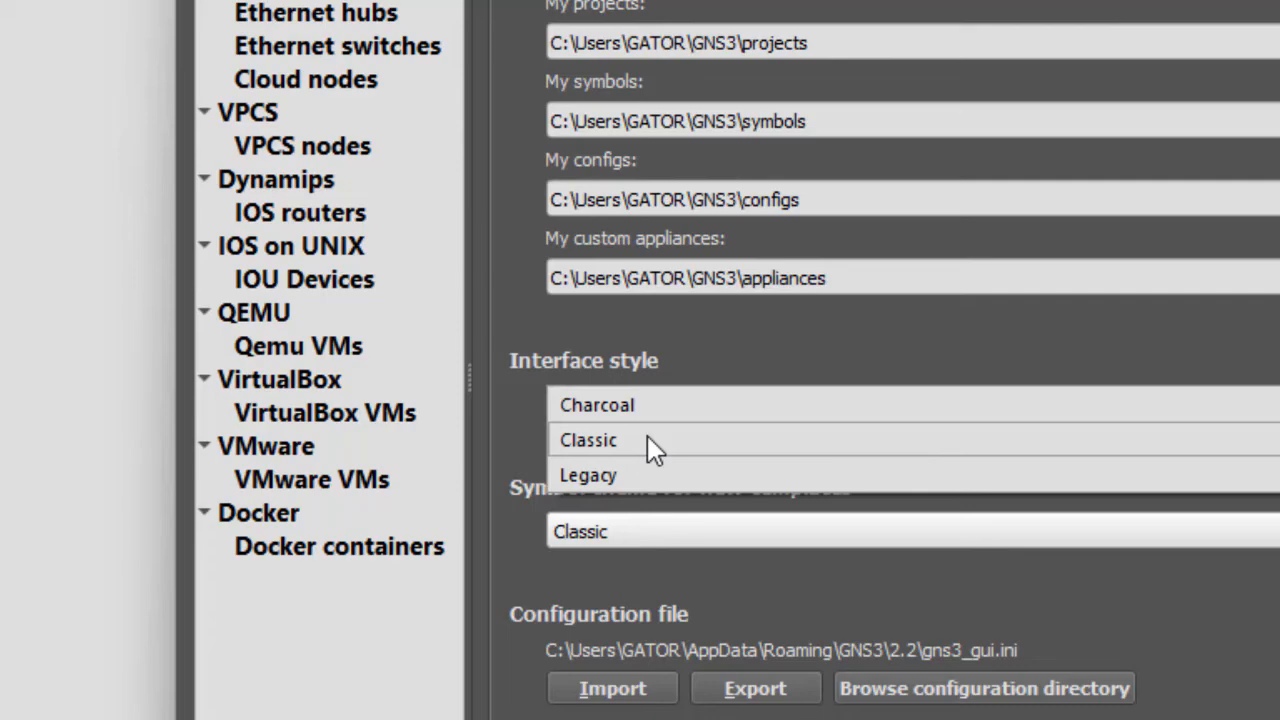
{"action": "left_click", "coordinate": [647, 440]}
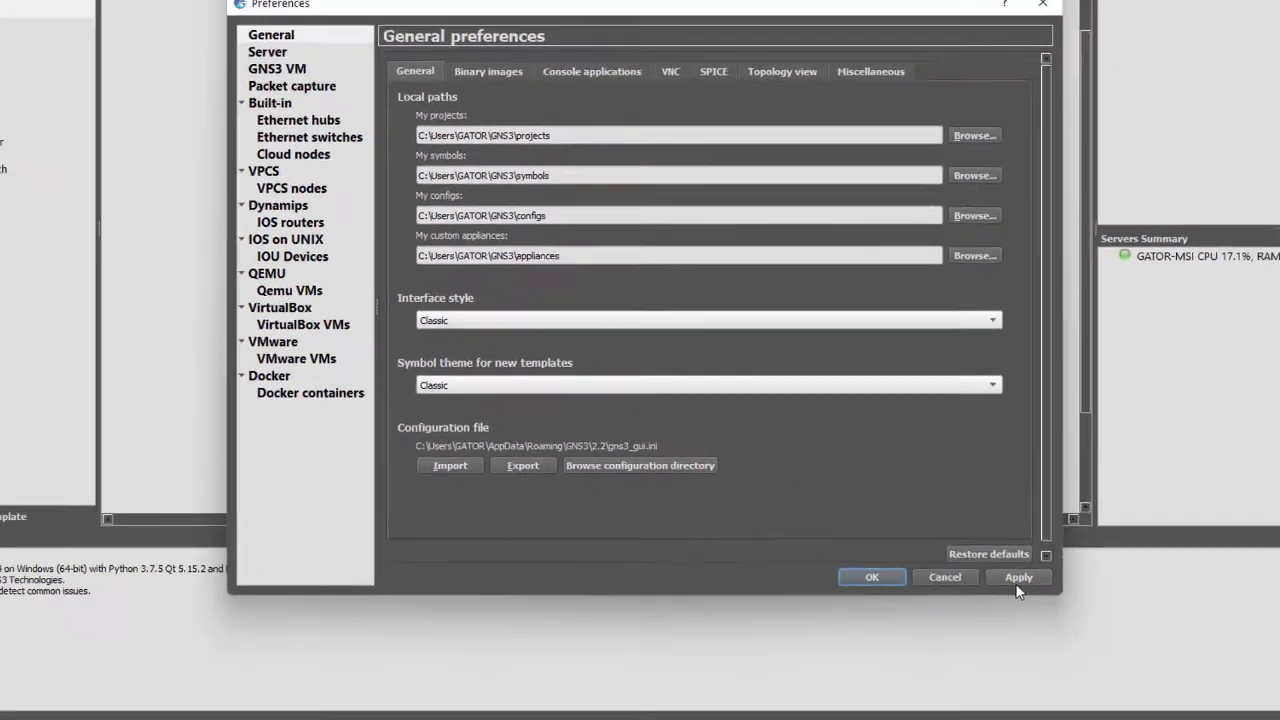
{"action": "left_click", "coordinate": [1130, 594]}
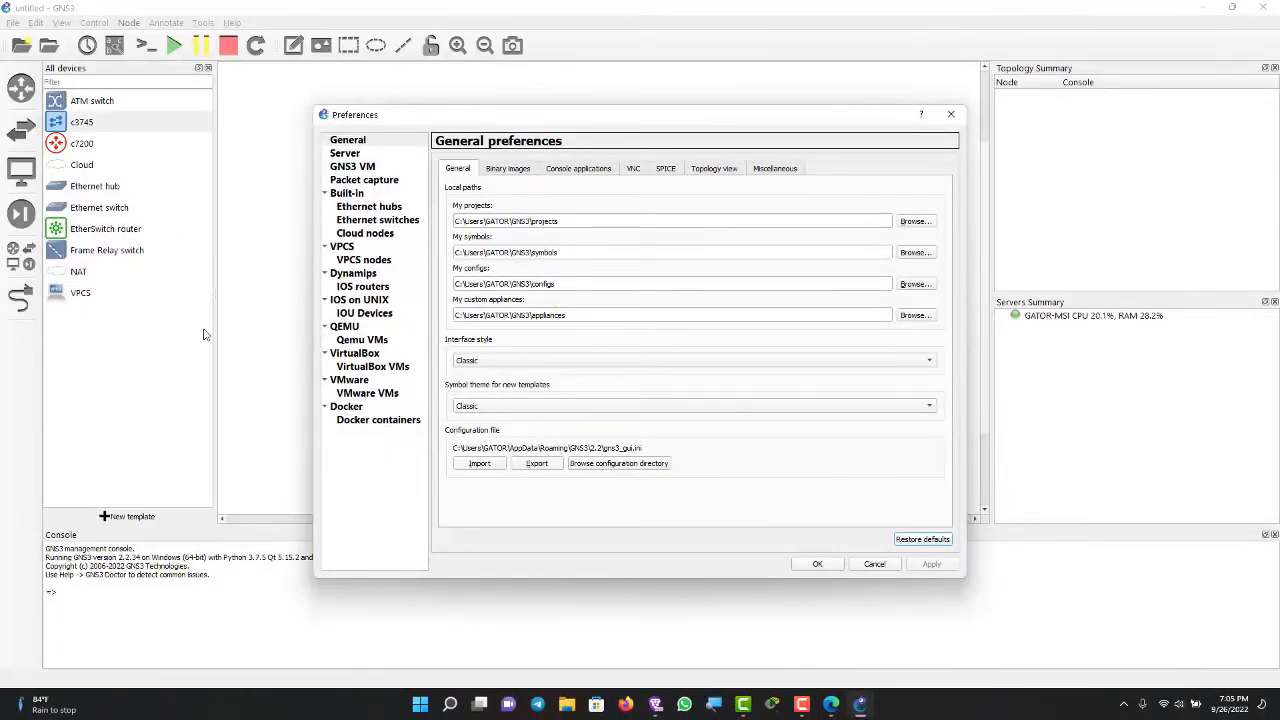
Set the interface style back to Charcoal and apply it.
{"action": "left_click", "coordinate": [510, 360]}
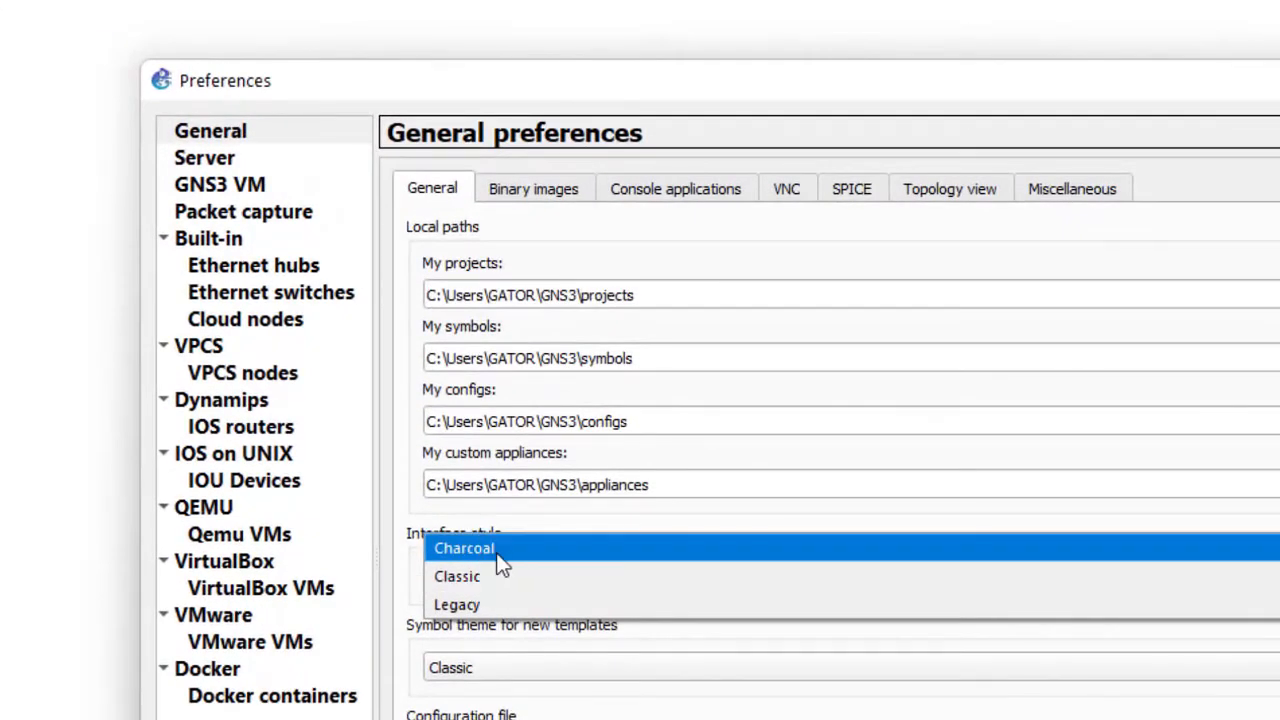
{"action": "left_click", "coordinate": [482, 554]}
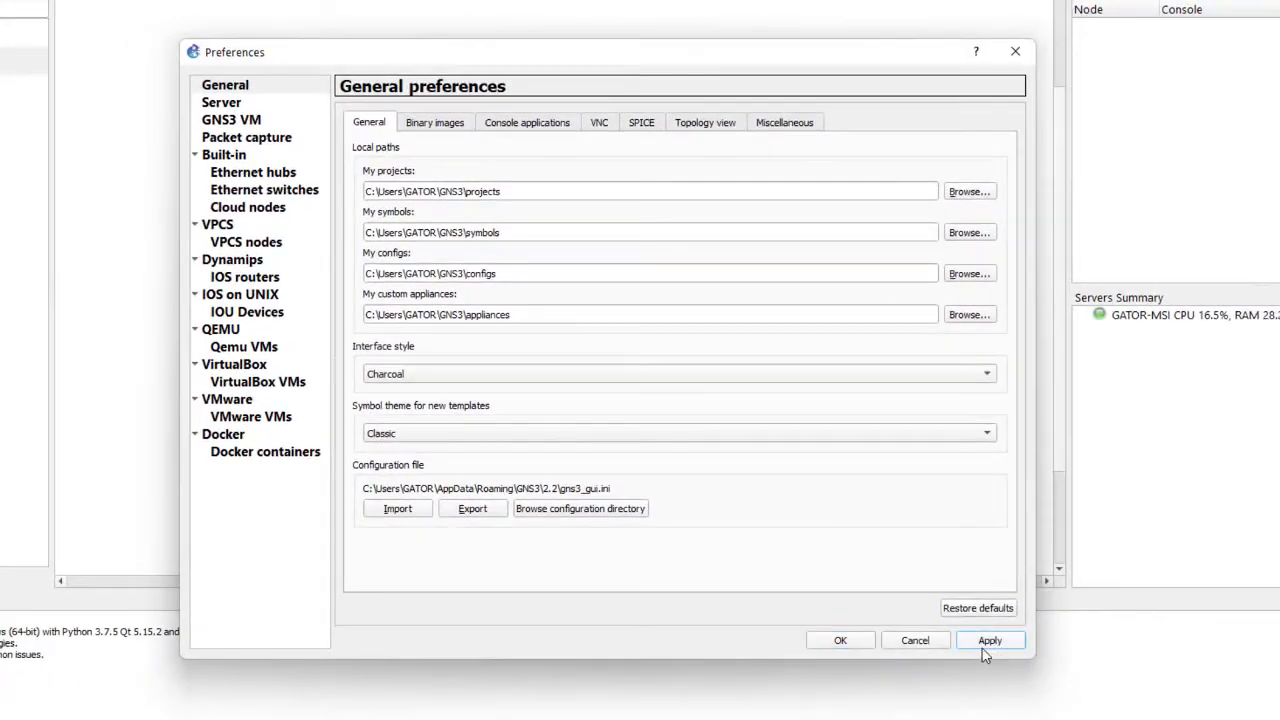
{"action": "left_click", "coordinate": [986, 643]}
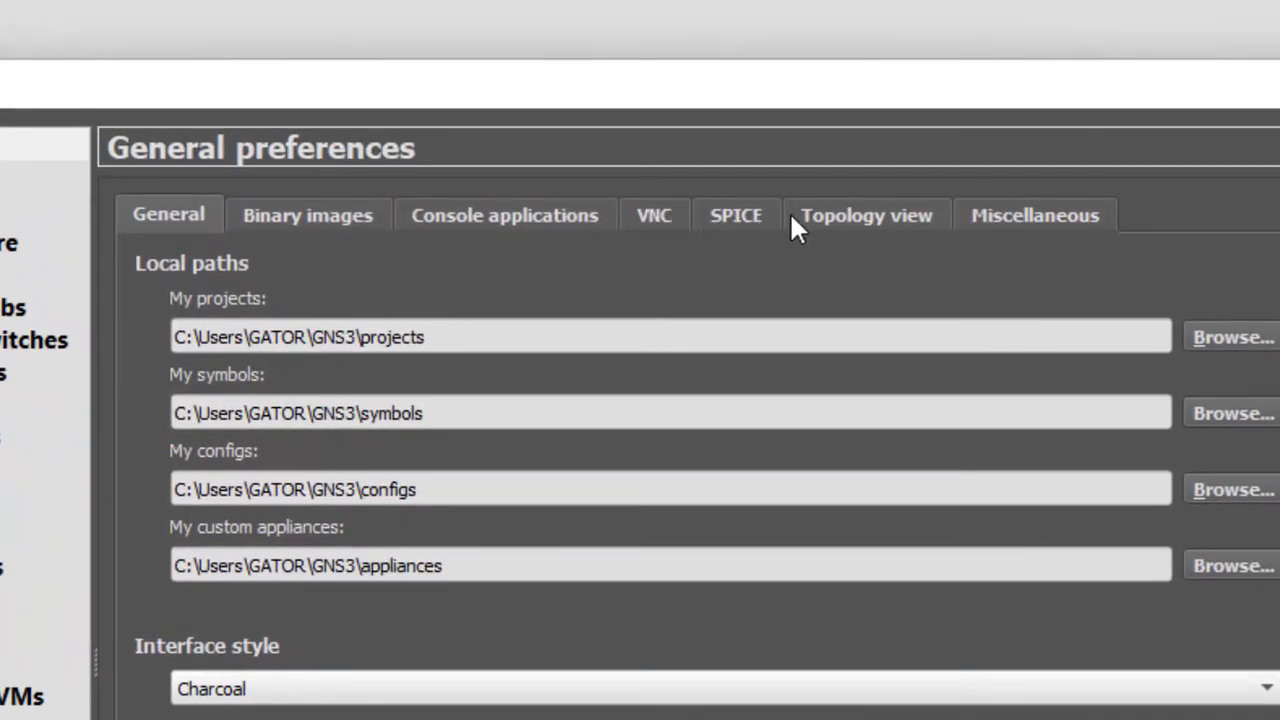
Examine the topology view settings and the predefined Telnet console commands, leaving the preferences without saving.
{"action": "left_click", "coordinate": [858, 228]}
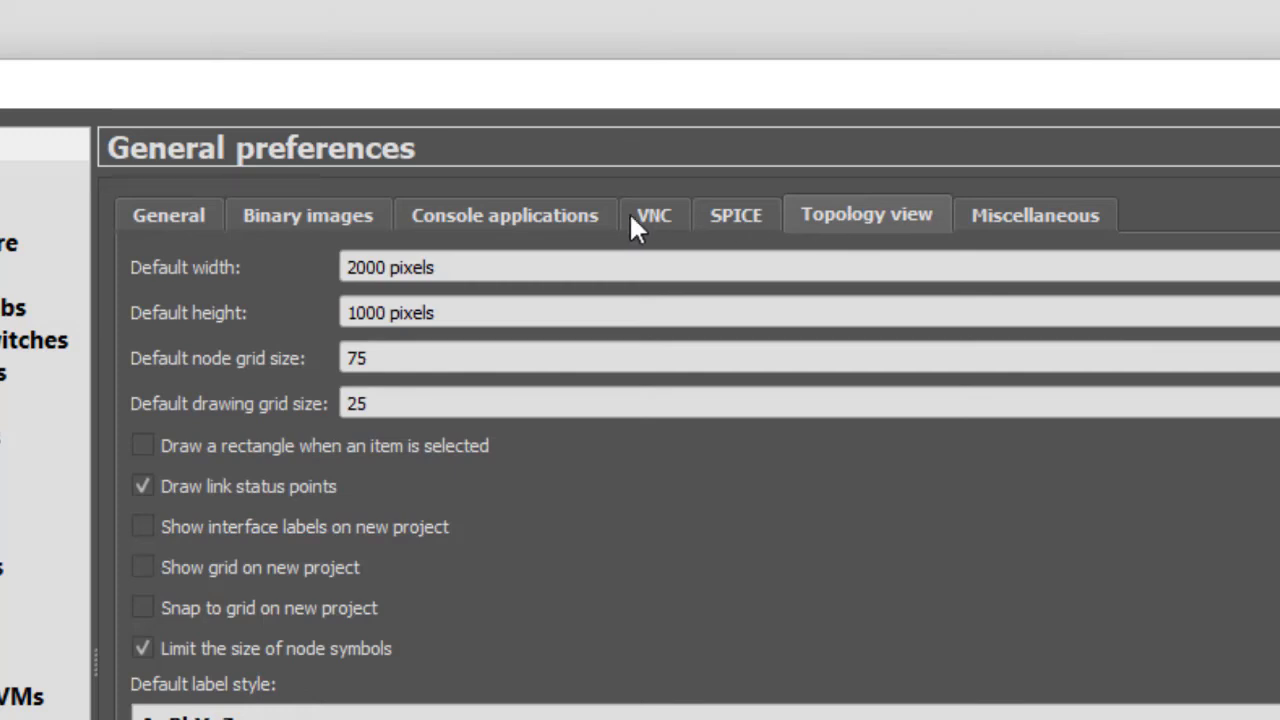
{"action": "left_click", "coordinate": [504, 214]}
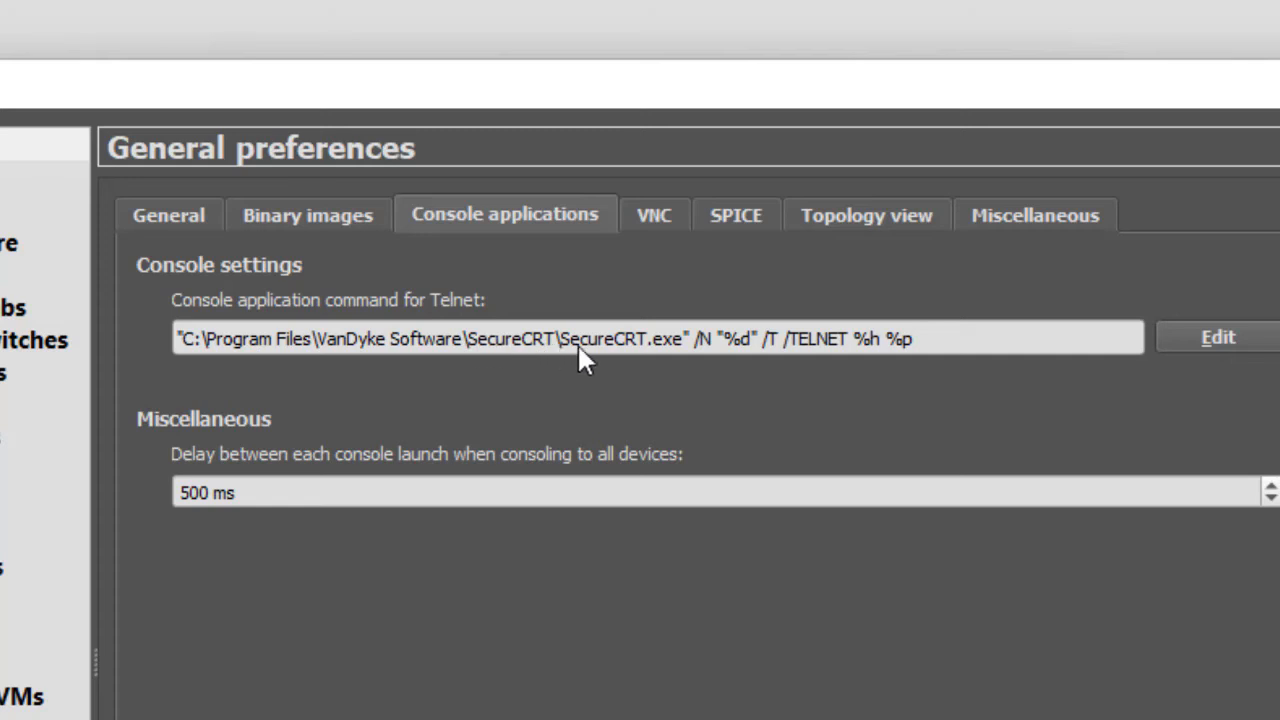
{"action": "mouse_move", "coordinate": [594, 349]}
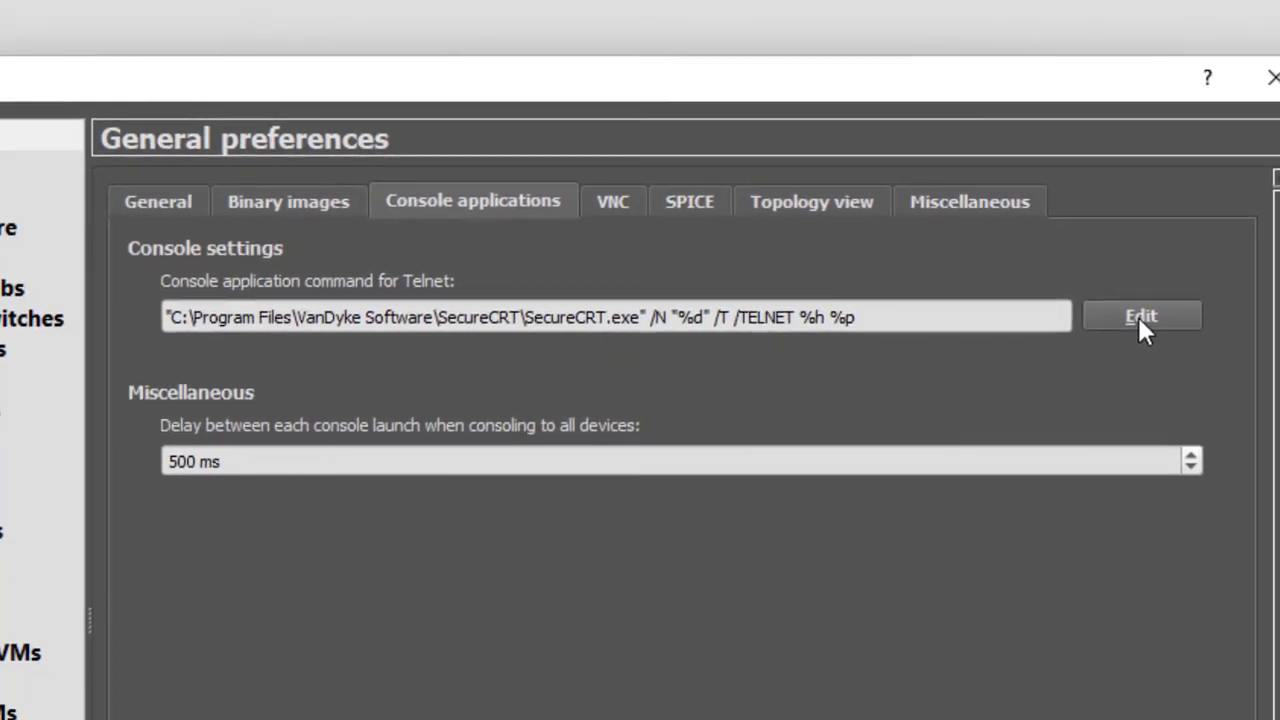
{"action": "left_click", "coordinate": [1137, 314]}
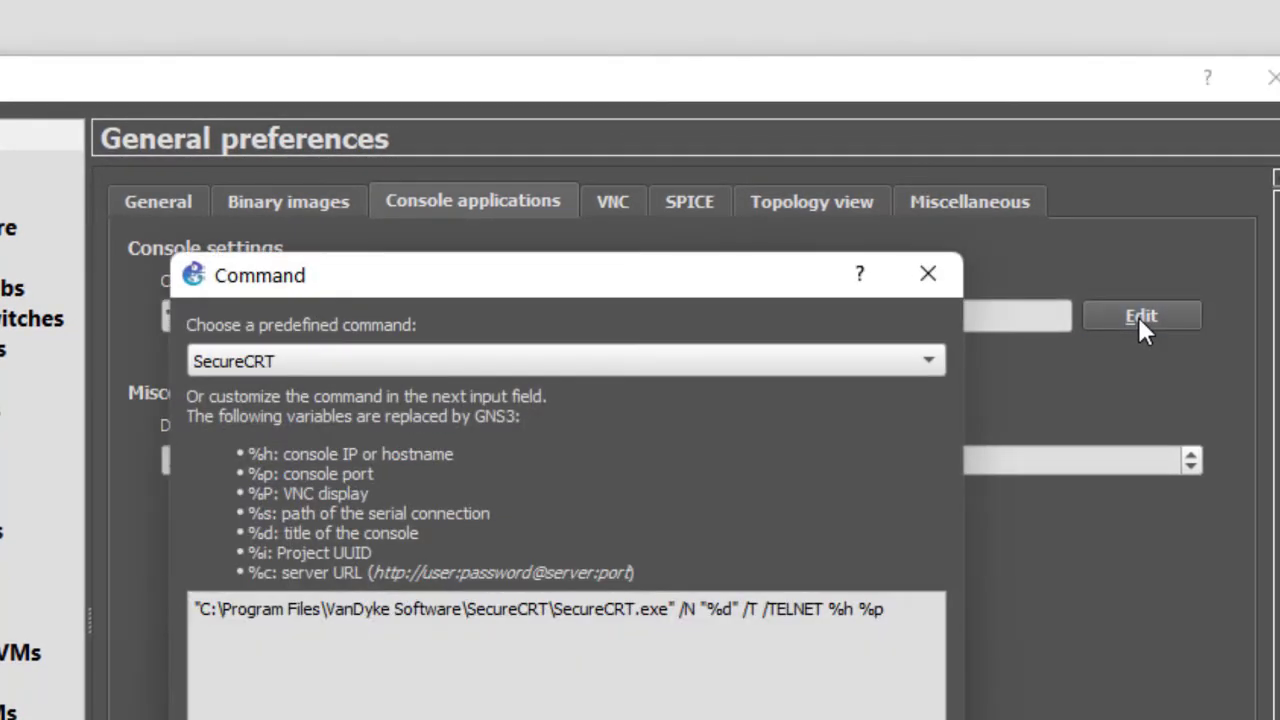
{"action": "left_click", "coordinate": [928, 362]}
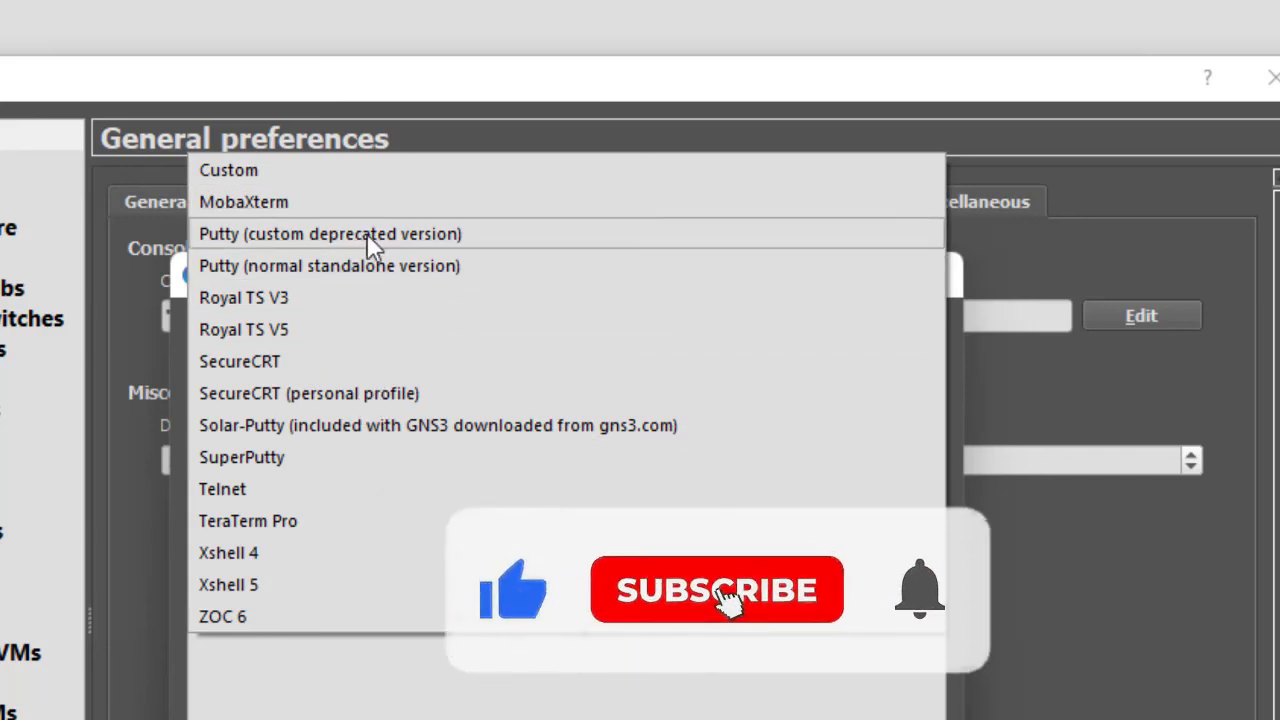
{"action": "left_click", "coordinate": [1135, 712]}
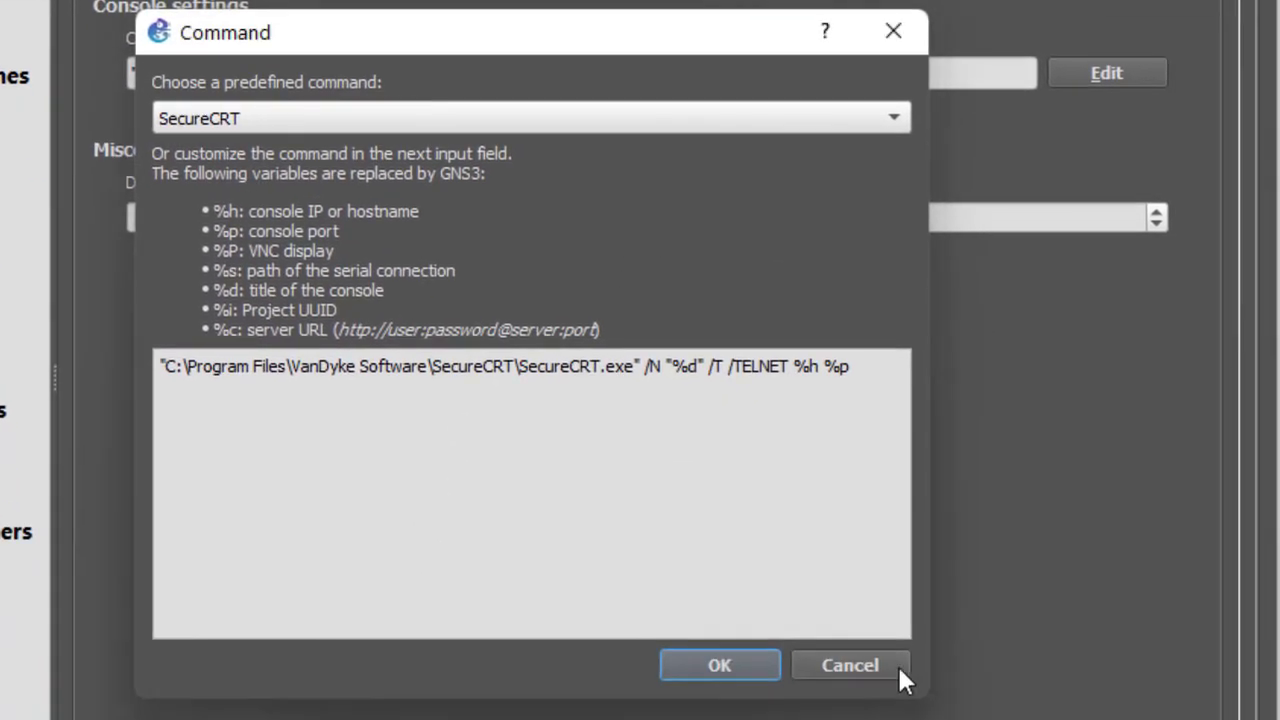
{"action": "left_click", "coordinate": [852, 665]}
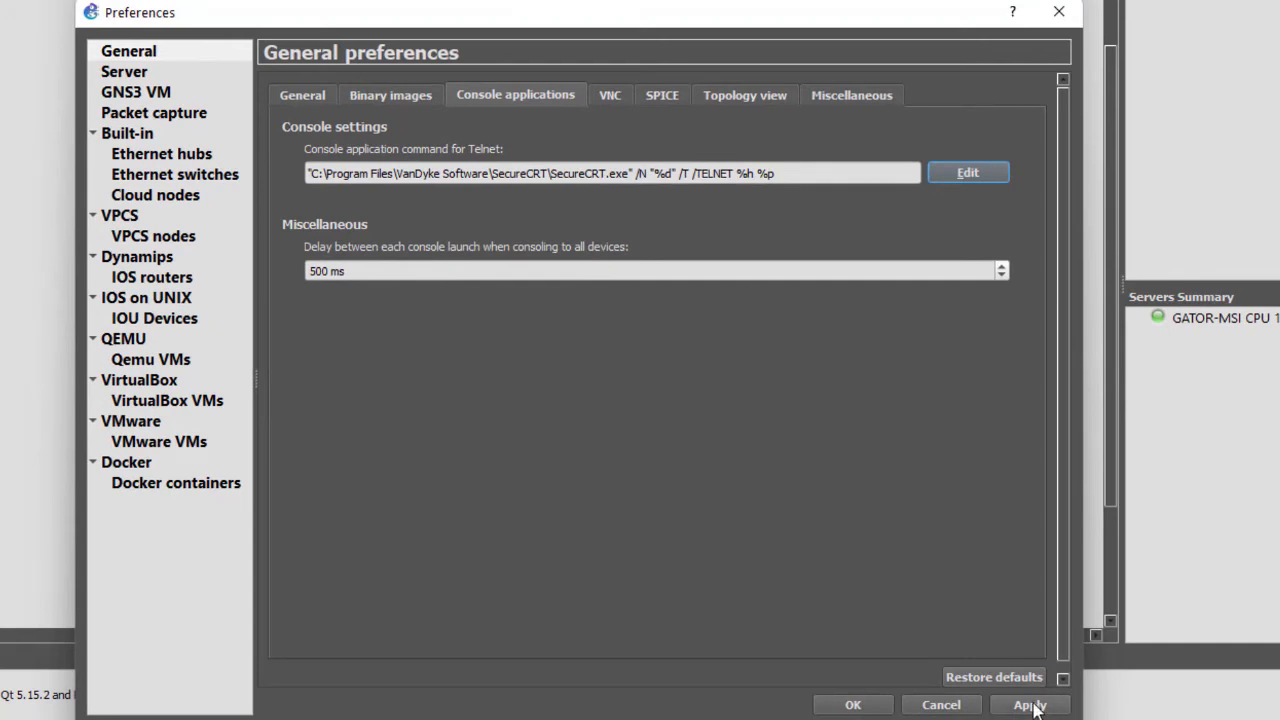
{"action": "left_click", "coordinate": [958, 706]}
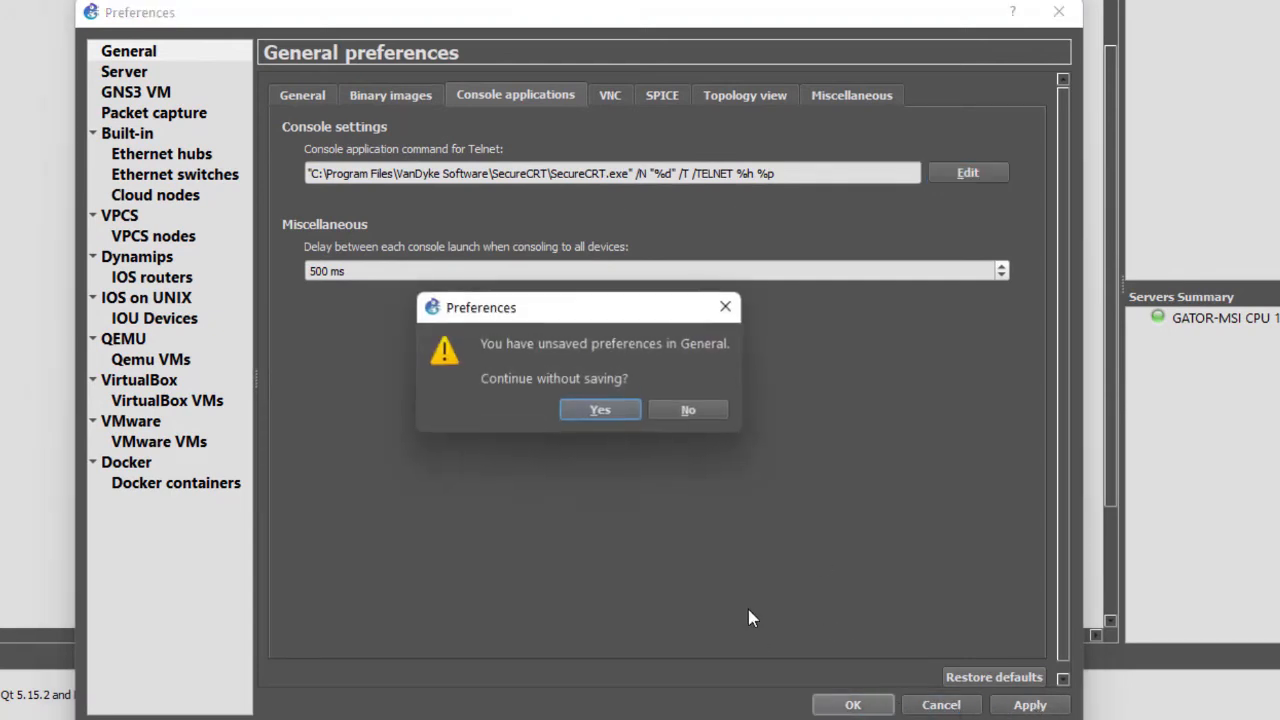
{"action": "left_click", "coordinate": [595, 410]}
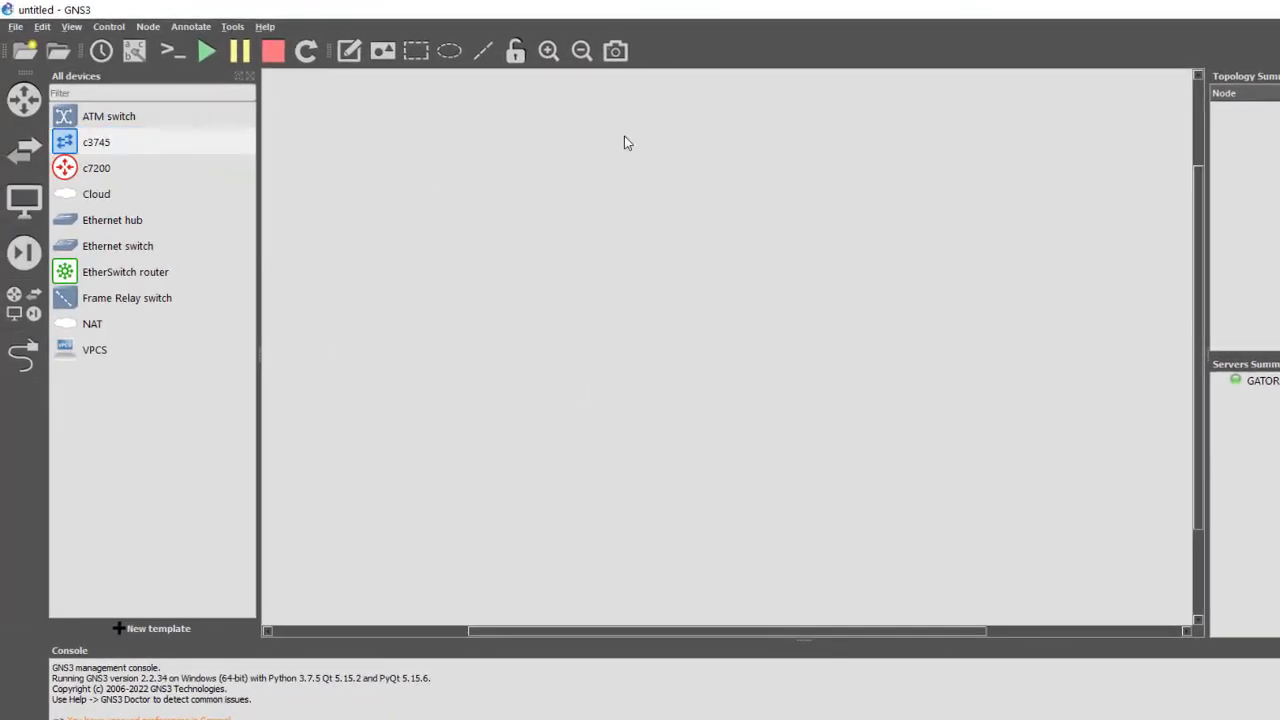